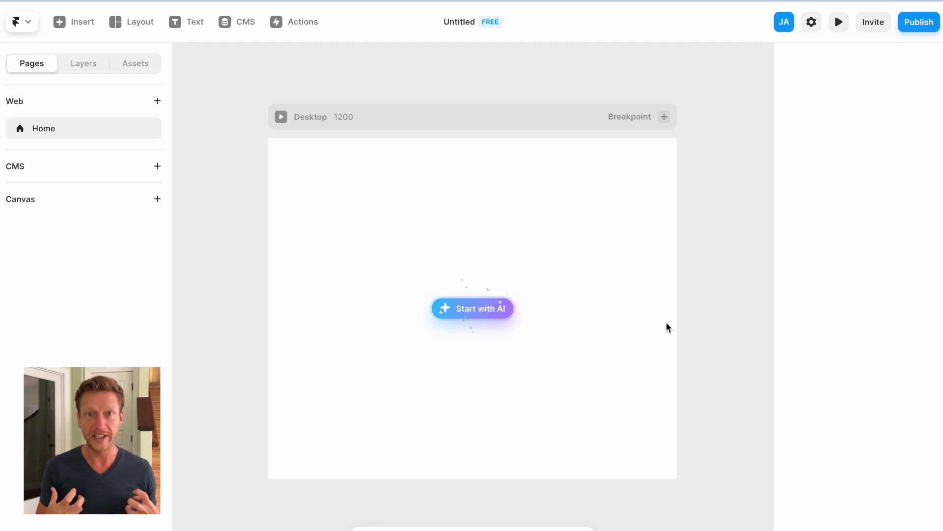
Open the Start with AI prompt box on the blank Untitled project's Desktop frame.
{"action": "left_click", "coordinate": [478, 316]}
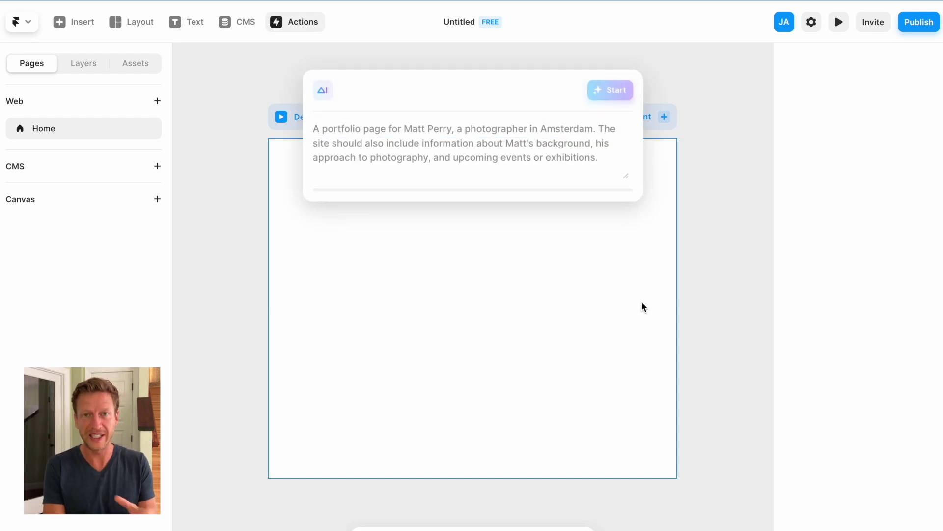
Scroll prompts.framer.ai down to the All Curated Prompts cards and their Copy Prompt buttons.
{"action": "left_click", "coordinate": [903, 284]}
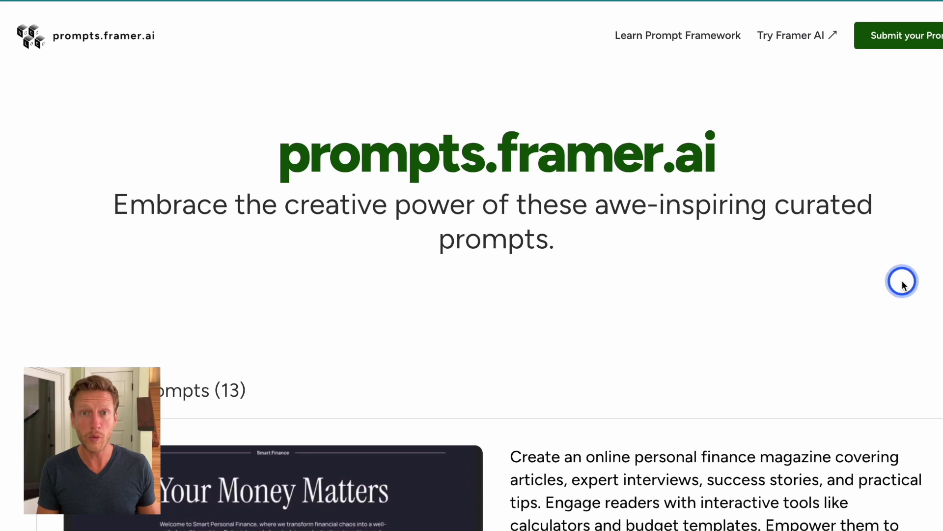
{"action": "scroll", "coordinate": [903, 284], "scroll_direction": "down", "scroll_amount": 1}
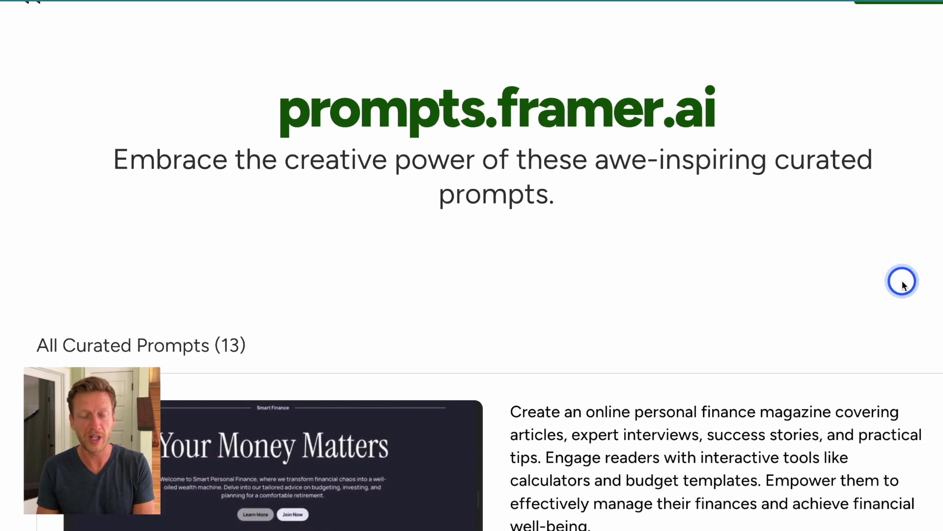
{"action": "scroll", "coordinate": [903, 284], "scroll_direction": "down", "scroll_amount": 1}
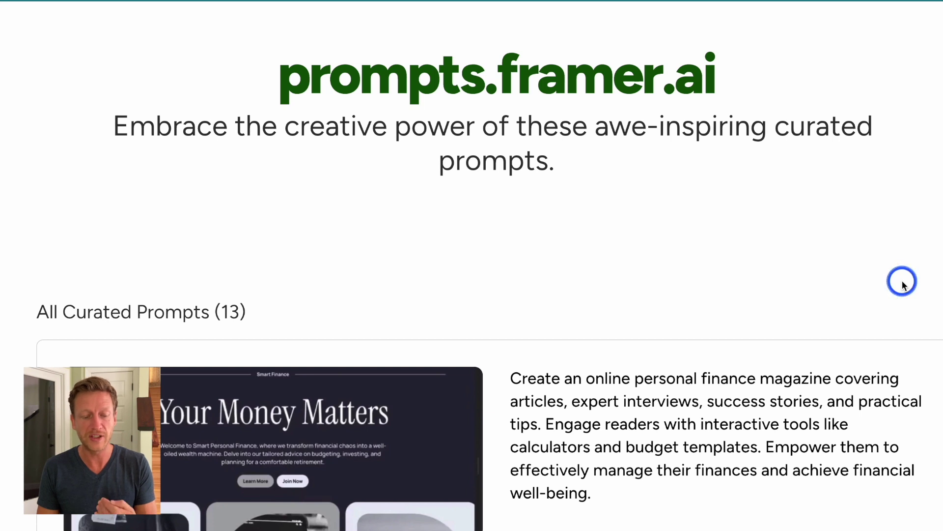
{"action": "scroll", "coordinate": [904, 284], "scroll_direction": "down", "scroll_amount": 2}
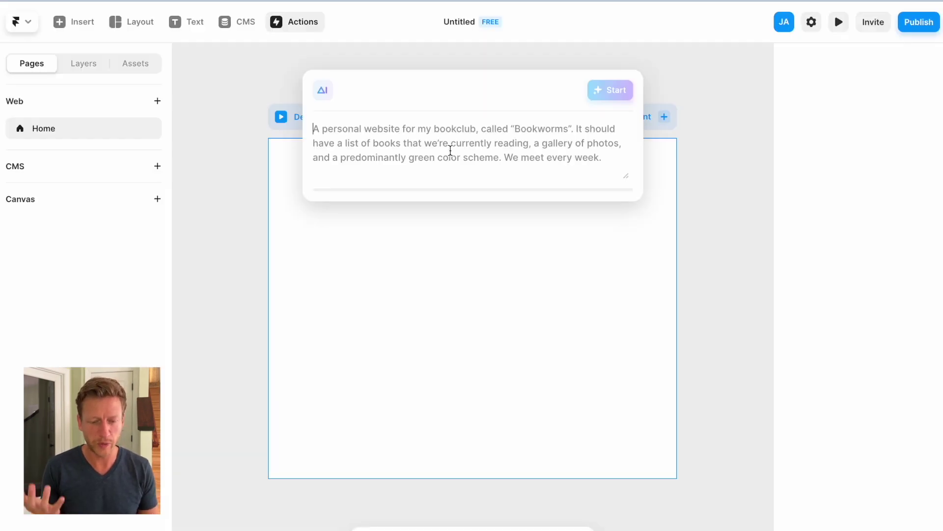
Paste the breathwork specialist email-conversion prompt into the AI box and start generating.
{"action": "type", "text": "Create a simple landing page optimized for email conversions for a breathwork specialist. Include a strong headline, subheadline, image, and capture form. Include text about the benefits of signing up for the free guide. Come up with a name for the guide and make people excited about getting it."}
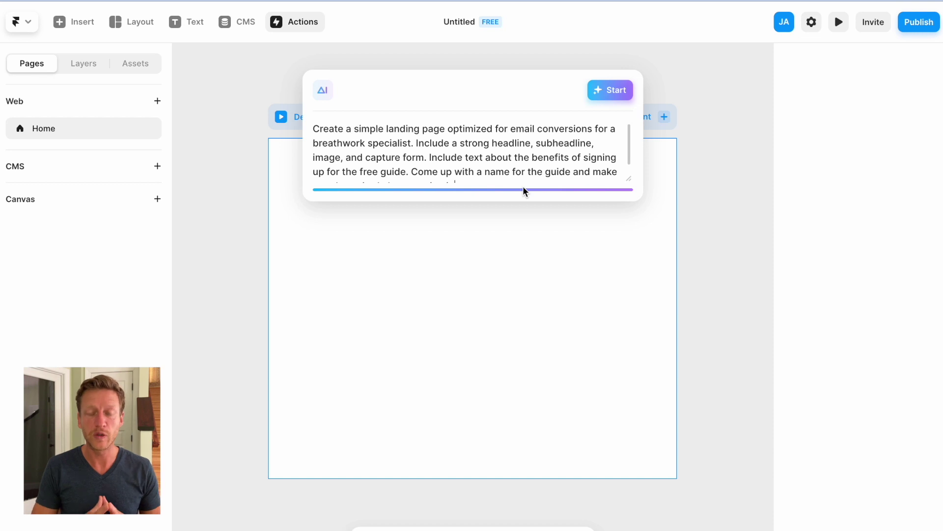
{"action": "scroll", "coordinate": [546, 172], "scroll_direction": "down", "scroll_amount": 1}
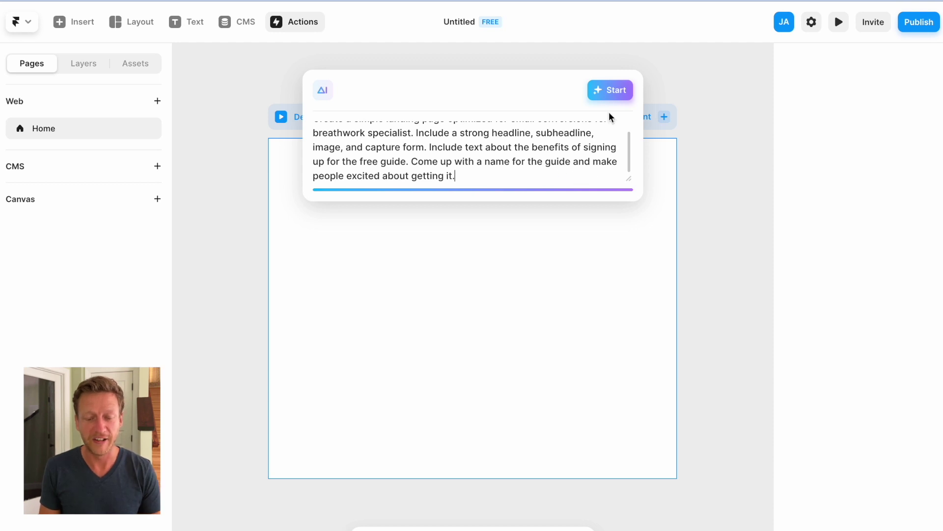
{"action": "left_click", "coordinate": [609, 90]}
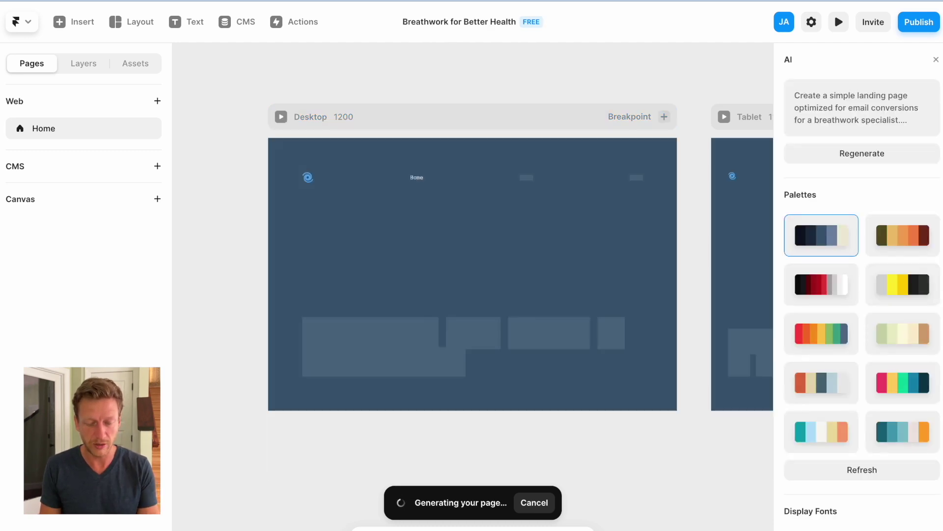
Zoom the canvas to fit all generated frames, then view the desktop page at 100%.
{"action": "right_click", "coordinate": [467, 347]}
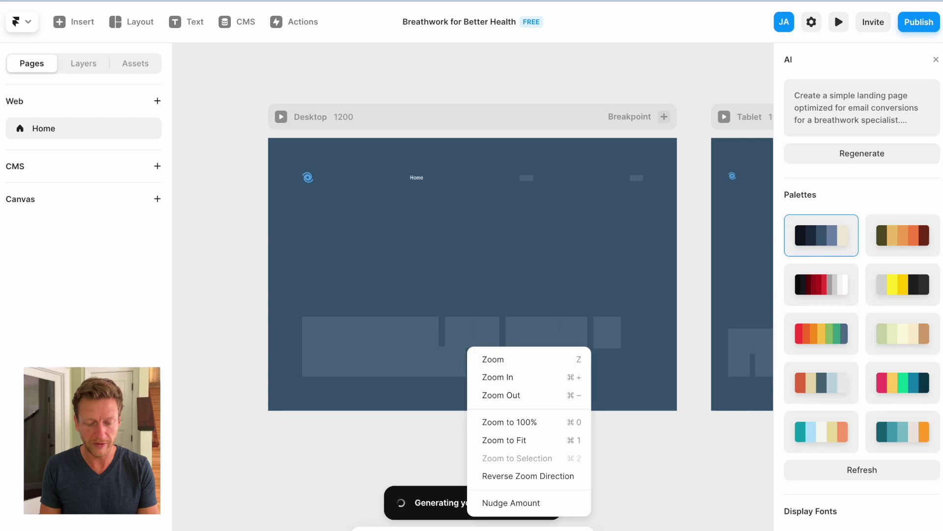
{"action": "left_click", "coordinate": [517, 440]}
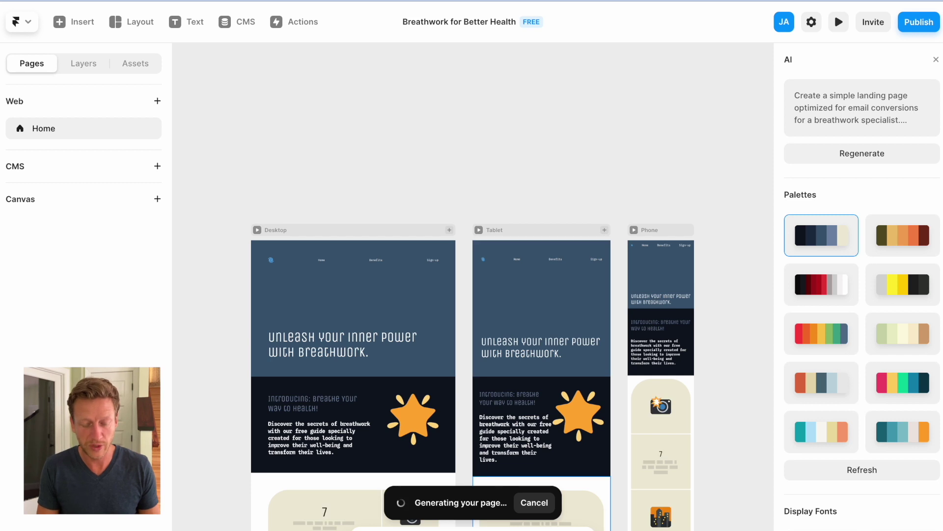
{"action": "right_click", "coordinate": [468, 348]}
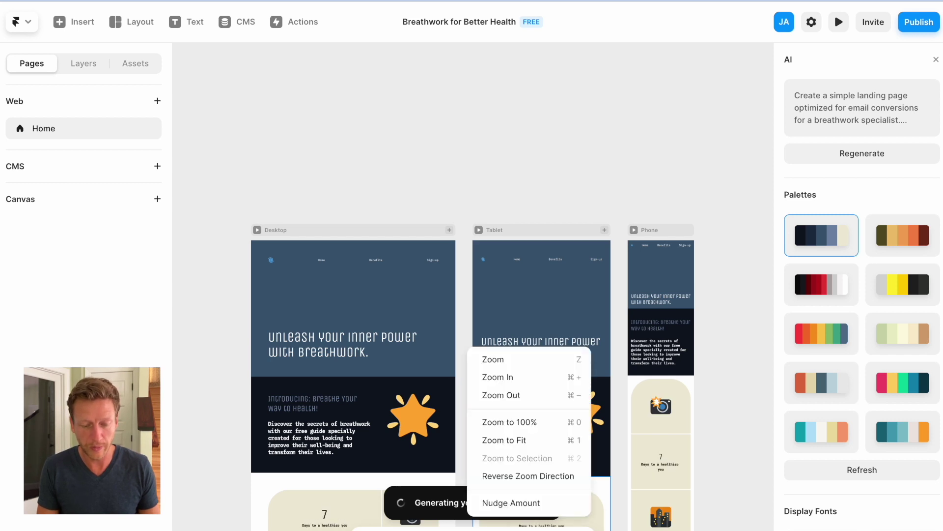
{"action": "left_click", "coordinate": [520, 426]}
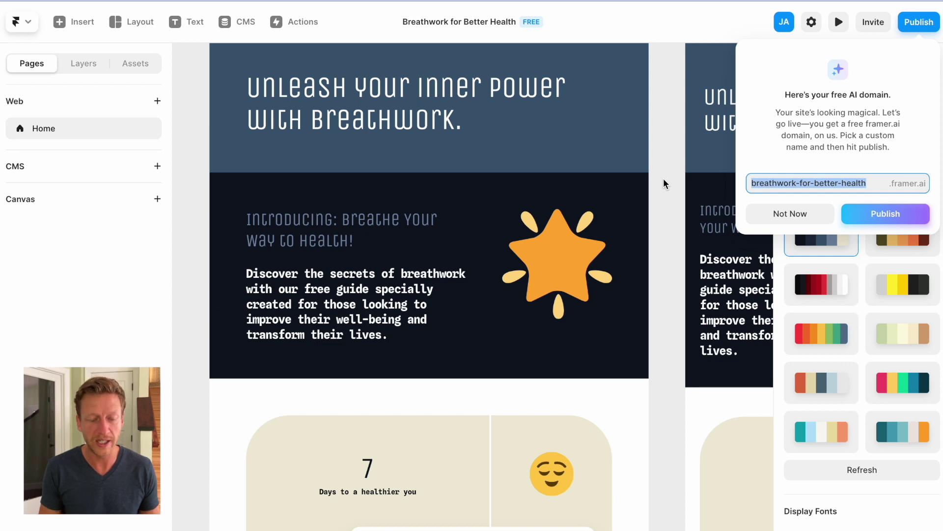
Scroll through the generated breathwork page down to its footer.
{"action": "scroll", "coordinate": [663, 178], "scroll_direction": "down", "scroll_amount": 5}
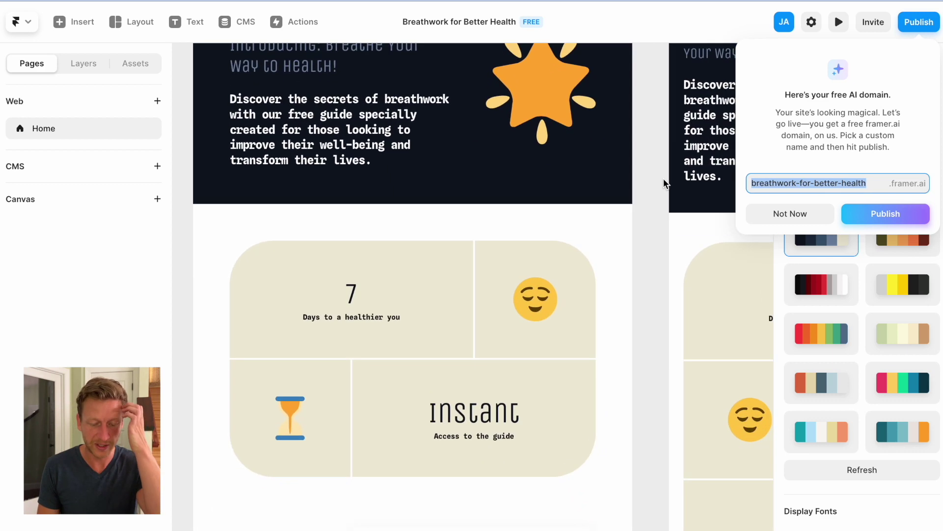
{"action": "scroll", "coordinate": [663, 179], "scroll_direction": "down", "scroll_amount": 2}
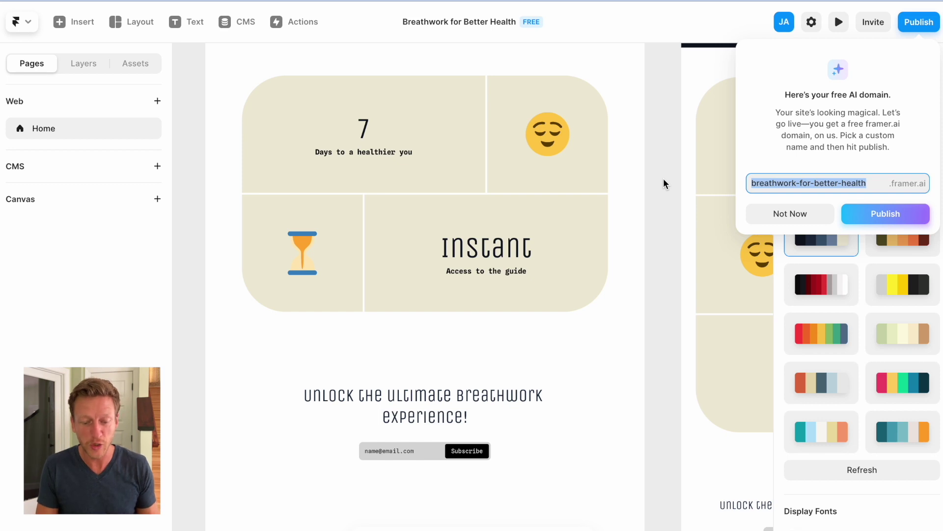
{"action": "scroll", "coordinate": [663, 181], "scroll_direction": "down", "scroll_amount": 3}
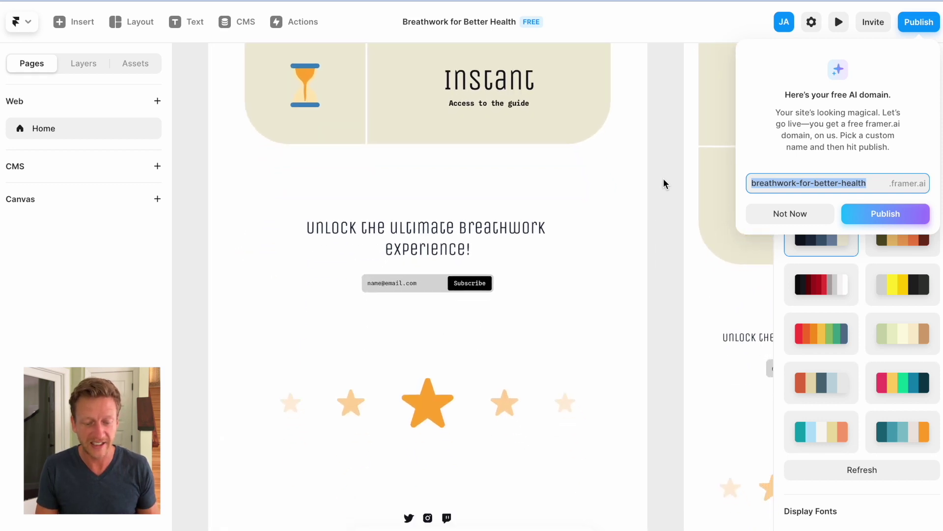
{"action": "scroll", "coordinate": [641, 320], "scroll_direction": "down", "scroll_amount": 2}
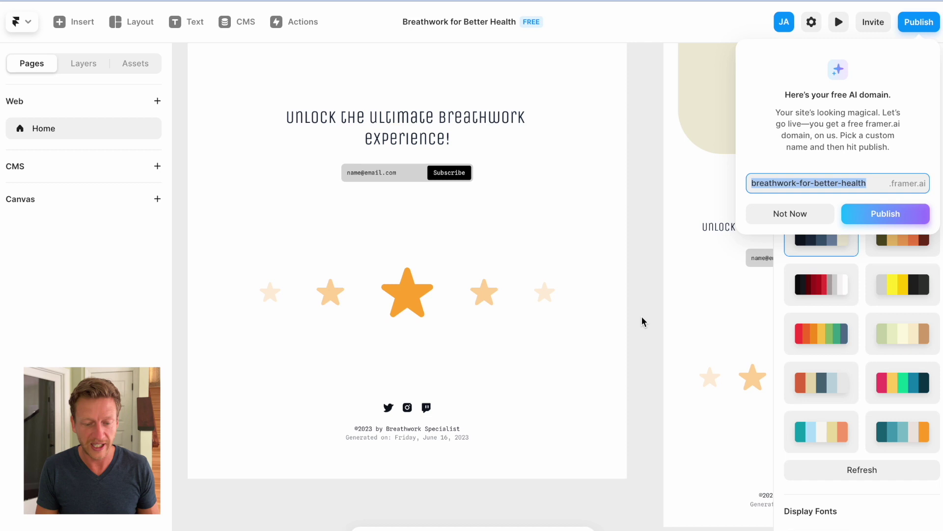
{"action": "scroll", "coordinate": [642, 319], "scroll_direction": "up", "scroll_amount": 1}
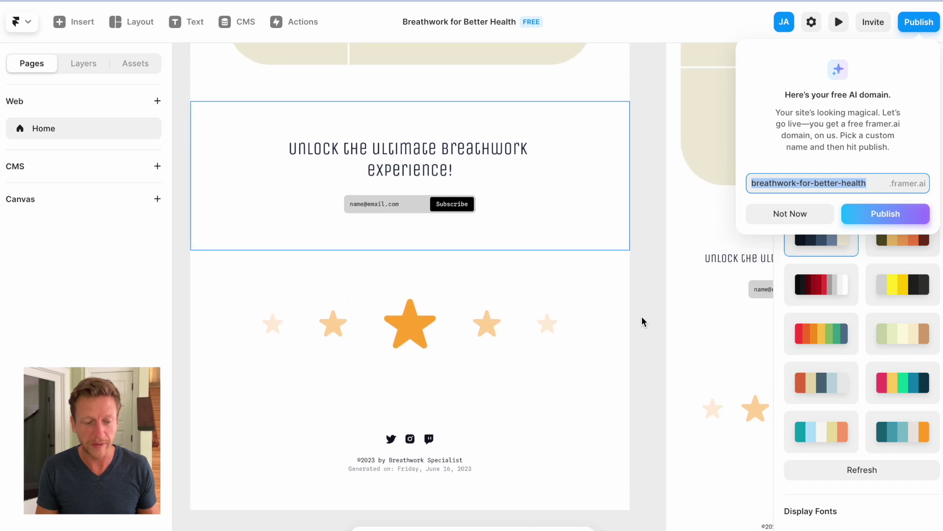
{"action": "scroll", "coordinate": [642, 318], "scroll_direction": "up", "scroll_amount": 5}
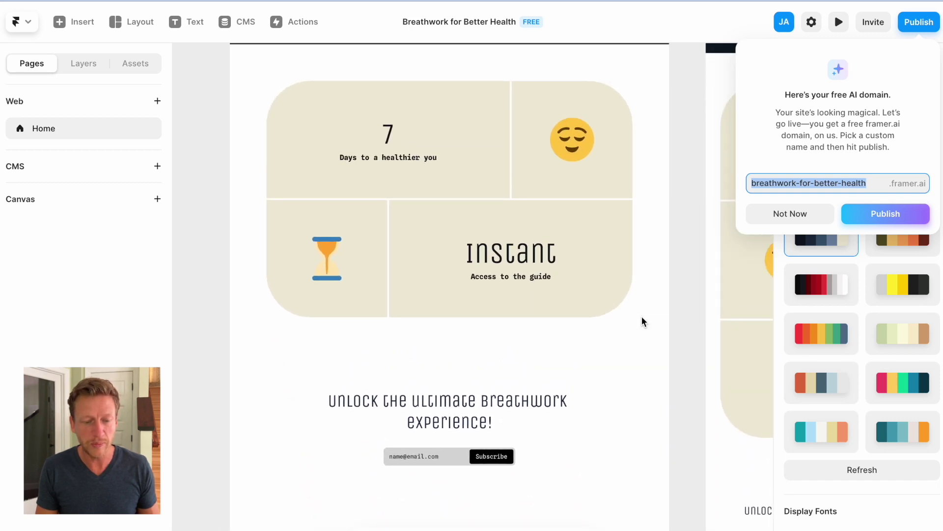
{"action": "scroll", "coordinate": [642, 321], "scroll_direction": "down", "scroll_amount": 1}
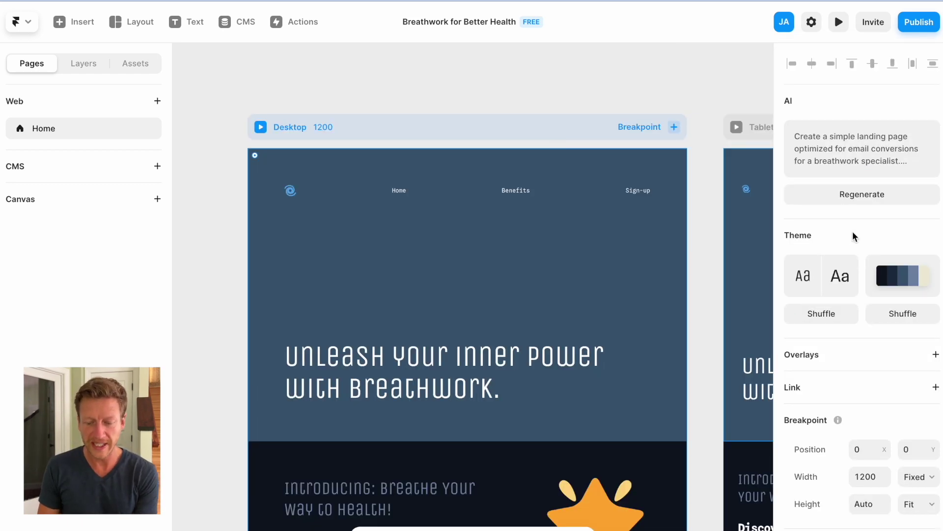
Shuffle the theme colour palette repeatedly until the page turns black with light-blue accents.
{"action": "scroll", "coordinate": [853, 232], "scroll_direction": "down", "scroll_amount": 1}
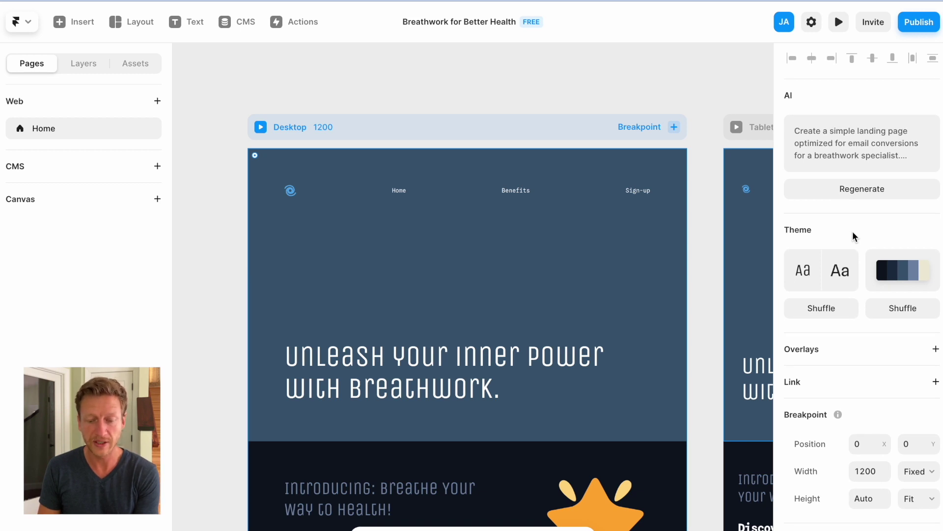
{"action": "left_click", "coordinate": [901, 310]}
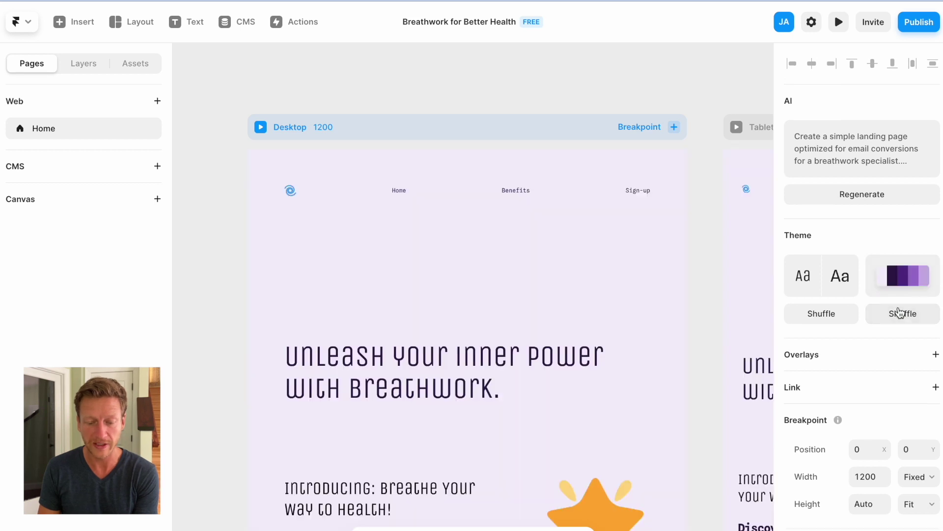
{"action": "left_click", "coordinate": [901, 313]}
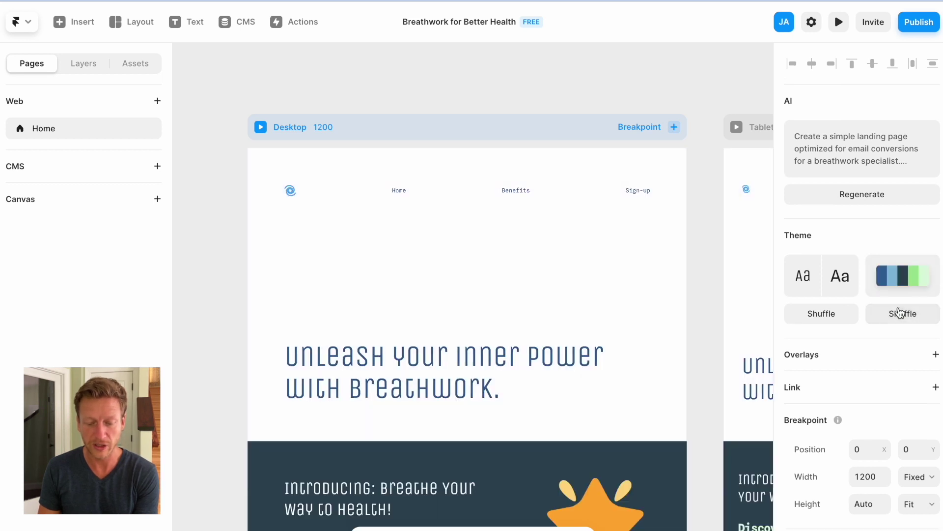
{"action": "left_click", "coordinate": [901, 313]}
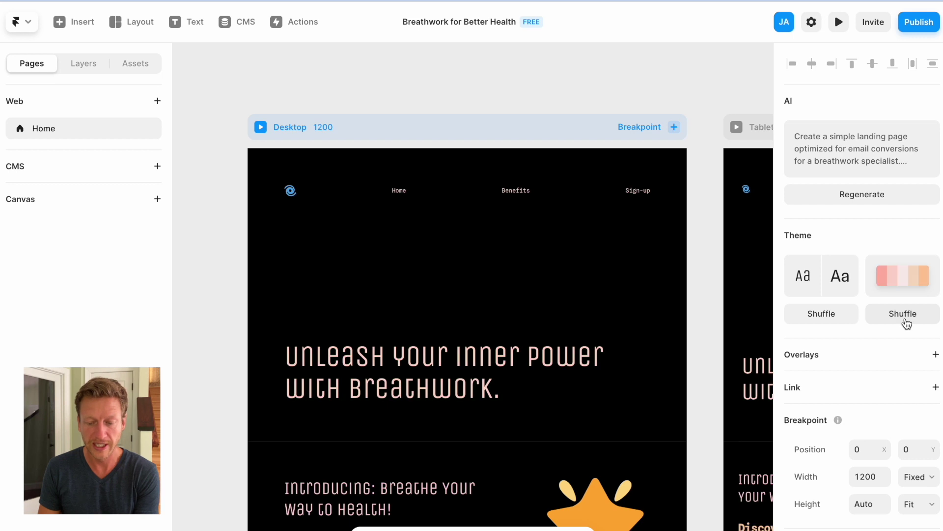
{"action": "left_click", "coordinate": [906, 321]}
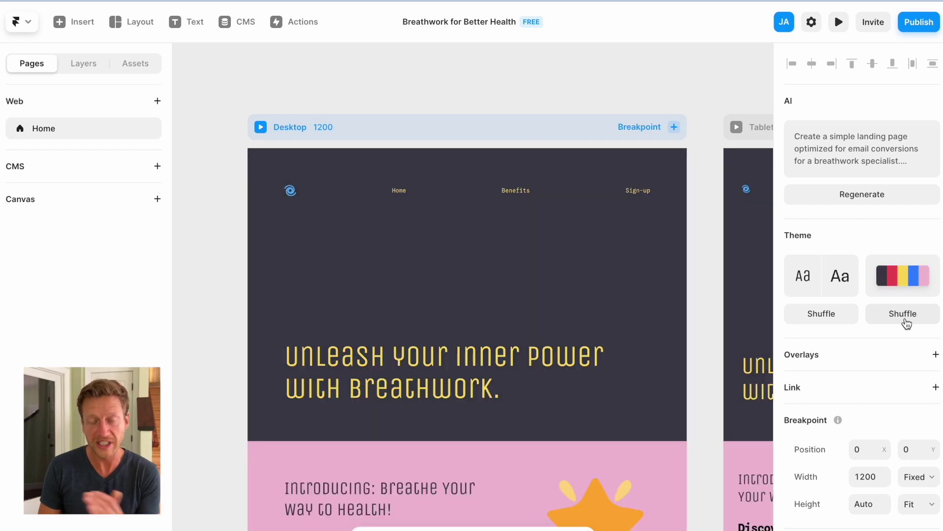
{"action": "left_click", "coordinate": [907, 322]}
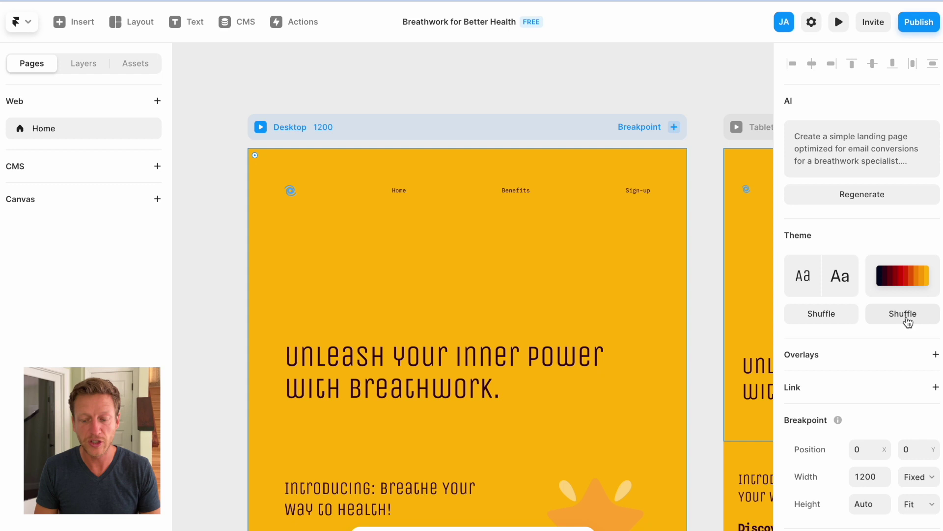
{"action": "left_click", "coordinate": [908, 320]}
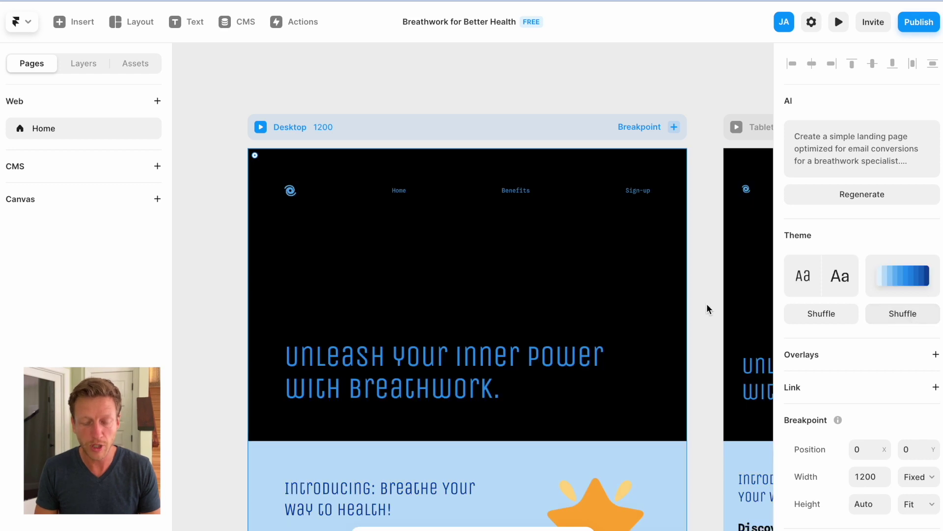
{"action": "scroll", "coordinate": [708, 309], "scroll_direction": "down", "scroll_amount": 3}
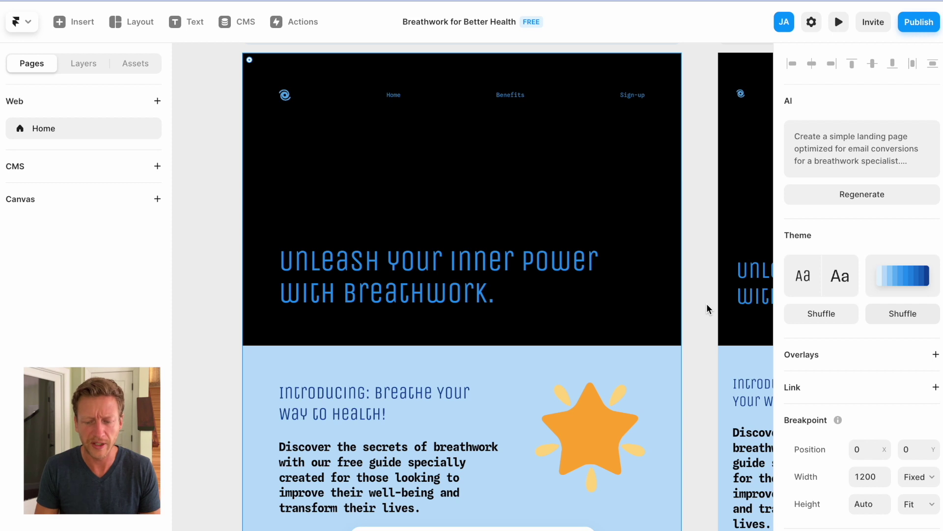
Set the theme's body Text Font to a serif typeface.
{"action": "scroll", "coordinate": [707, 305], "scroll_direction": "down", "scroll_amount": 2}
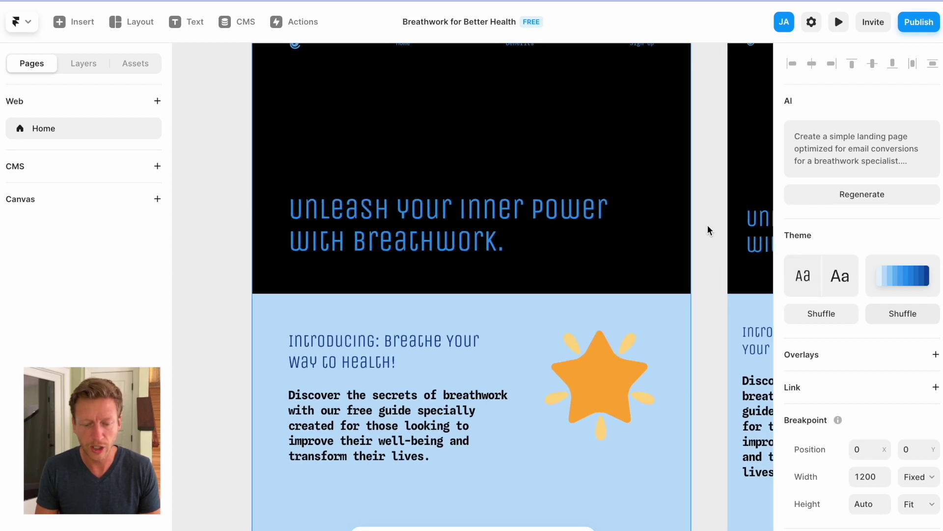
{"action": "left_click", "coordinate": [841, 280]}
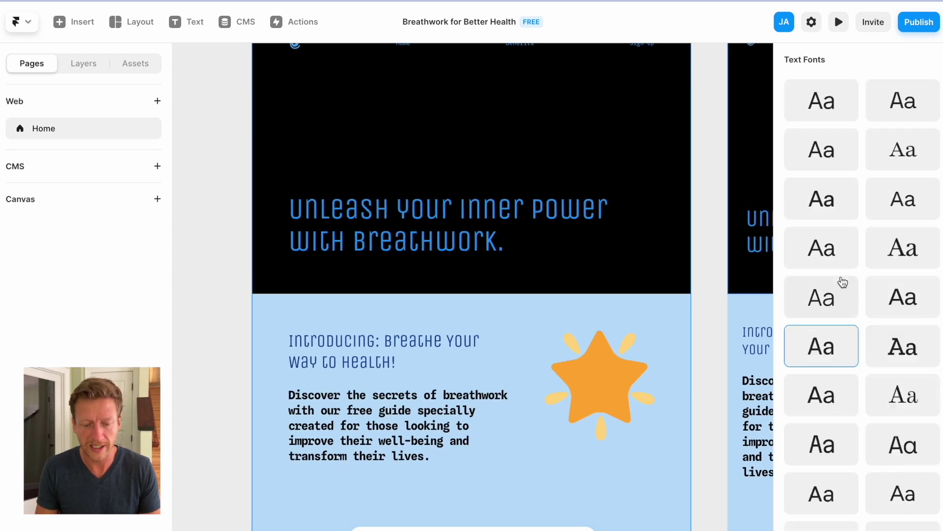
{"action": "left_click", "coordinate": [837, 104]}
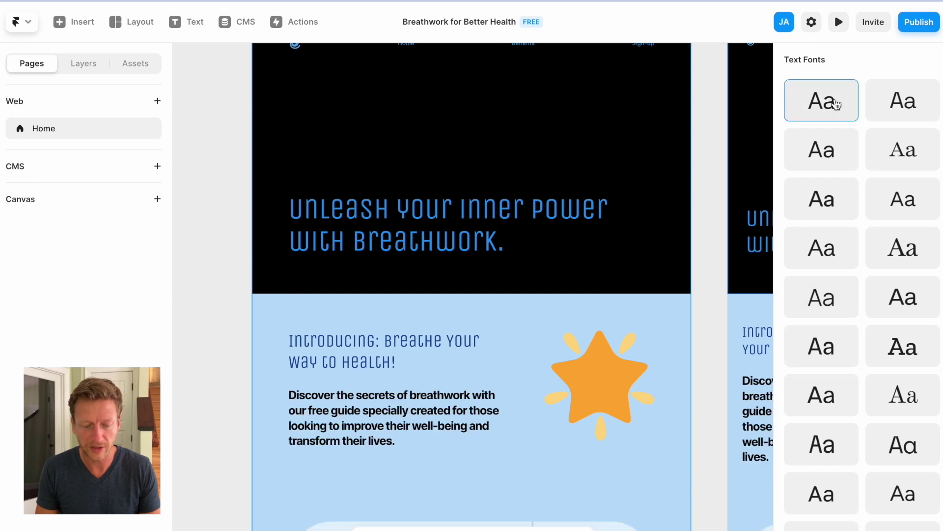
{"action": "left_click", "coordinate": [922, 110]}
{"action": "left_click", "coordinate": [913, 160]}
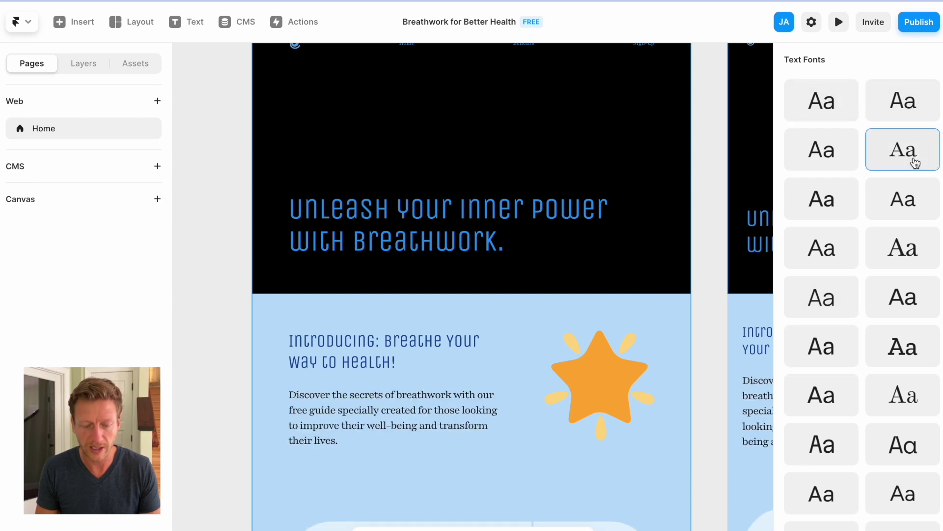
Change the headings' Display Font to a wide, bold rounded sans.
{"action": "scroll", "coordinate": [807, 58], "scroll_direction": "up", "scroll_amount": 6}
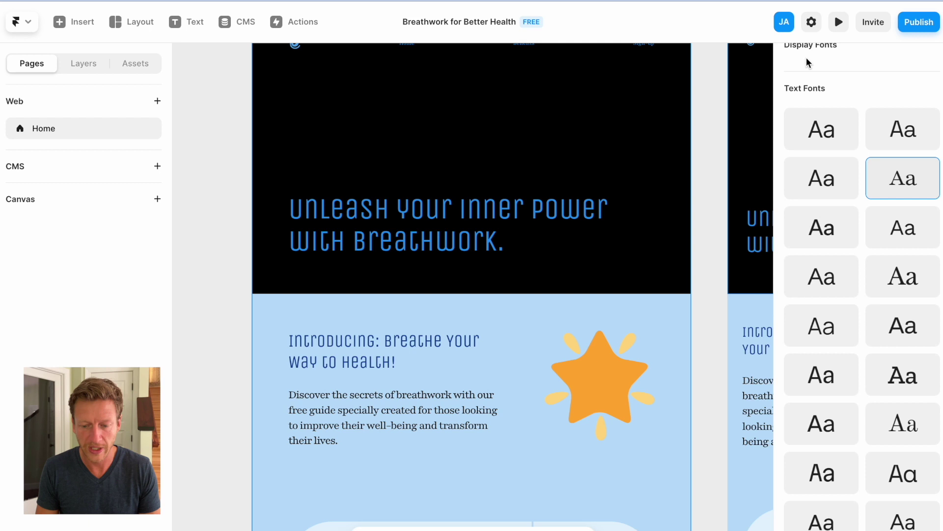
{"action": "scroll", "coordinate": [809, 85], "scroll_direction": "up", "scroll_amount": 8}
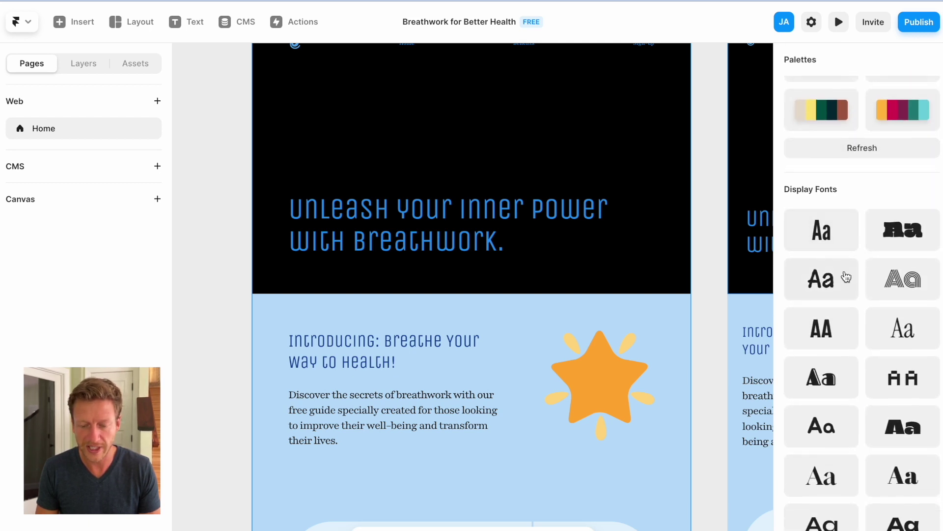
{"action": "left_click", "coordinate": [828, 237]}
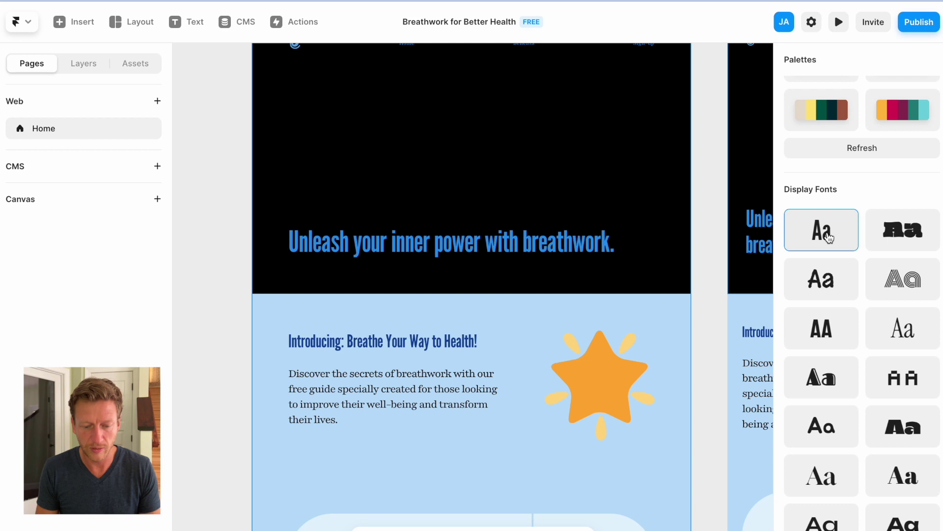
{"action": "scroll", "coordinate": [862, 474], "scroll_direction": "down", "scroll_amount": 1}
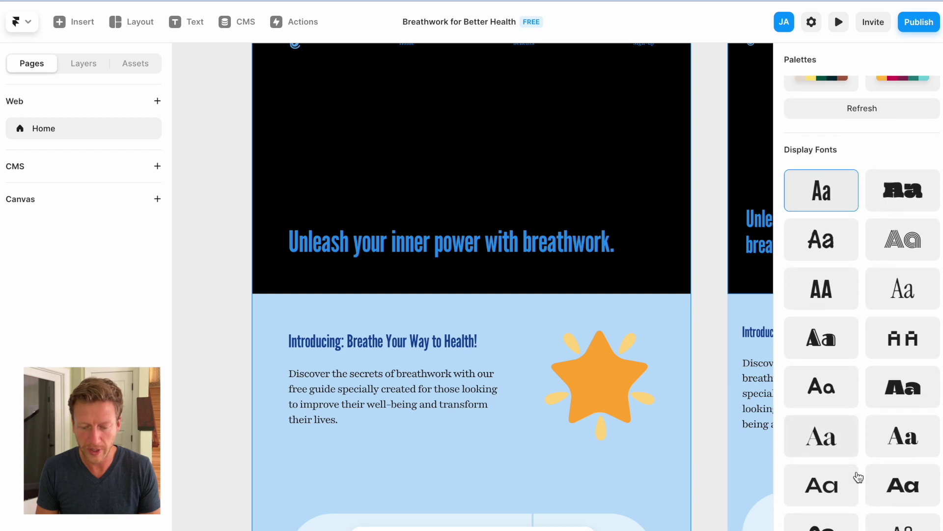
{"action": "left_click", "coordinate": [905, 500]}
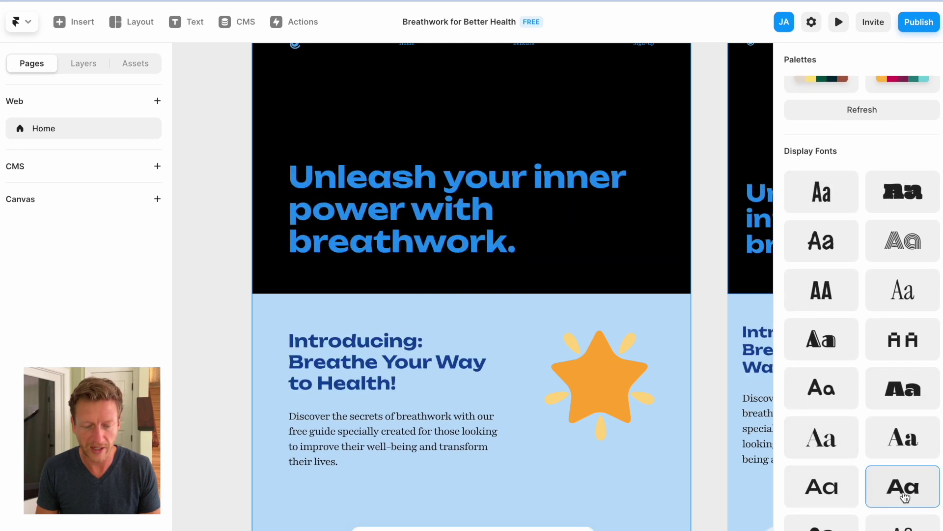
{"action": "left_click", "coordinate": [698, 226]}
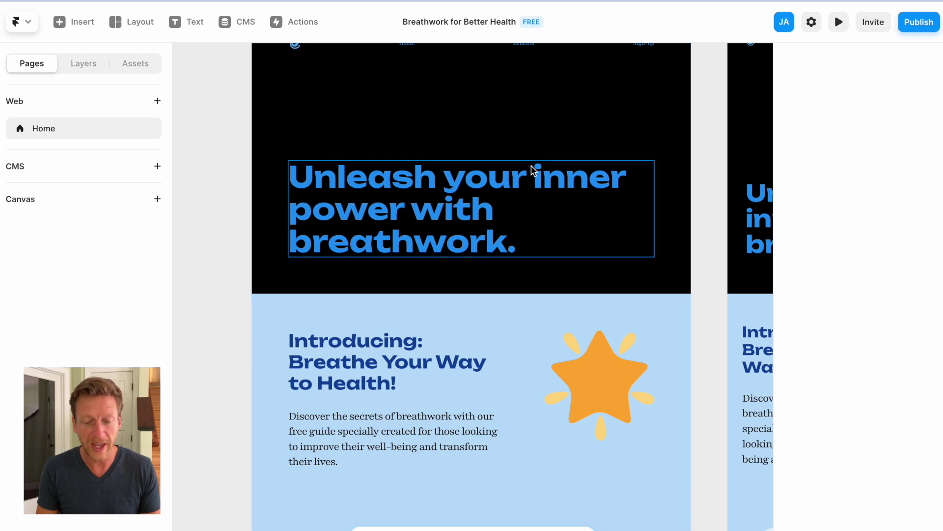
AI-rewrite the Introducing paragraph to begin 'Uncover the mysteries of breathwork through our complimentary guide'.
{"action": "scroll", "coordinate": [533, 169], "scroll_direction": "up", "scroll_amount": 3}
{"action": "scroll", "coordinate": [533, 170], "scroll_direction": "down", "scroll_amount": 6}
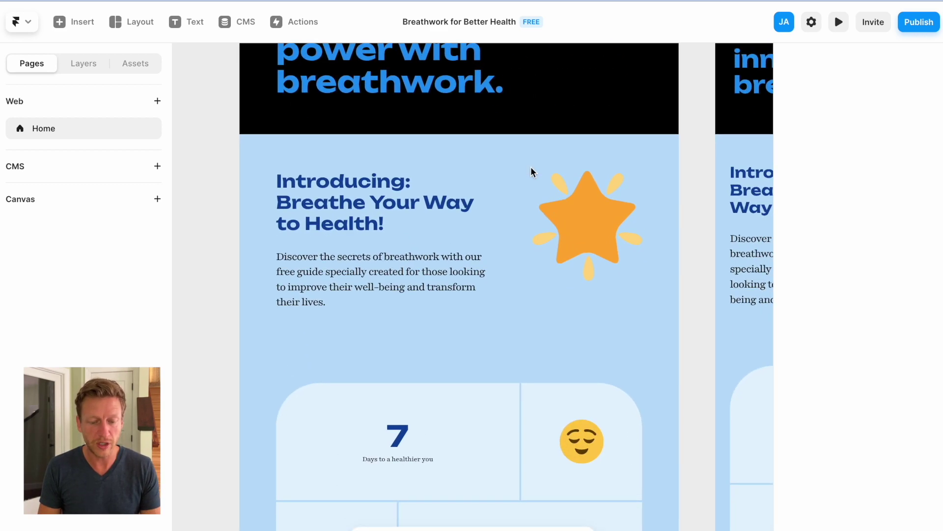
{"action": "left_click", "coordinate": [364, 193]}
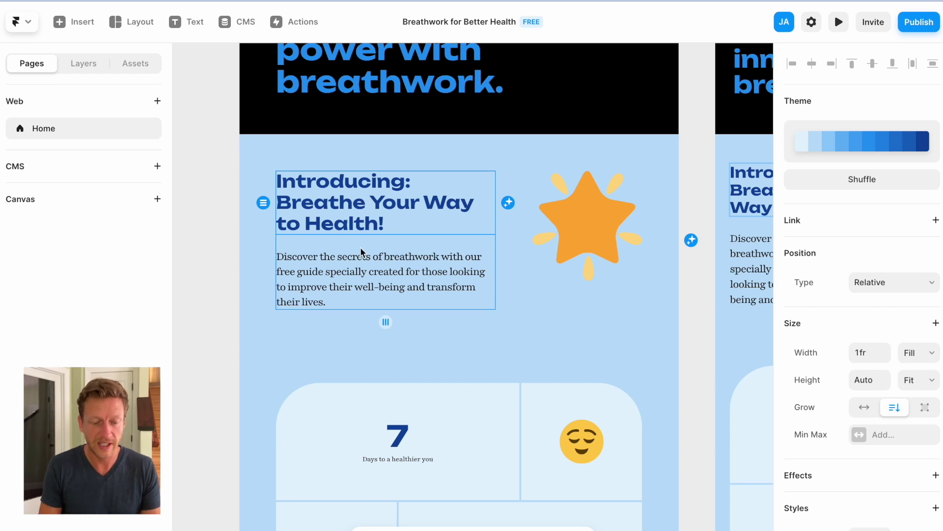
{"action": "left_click", "coordinate": [396, 278]}
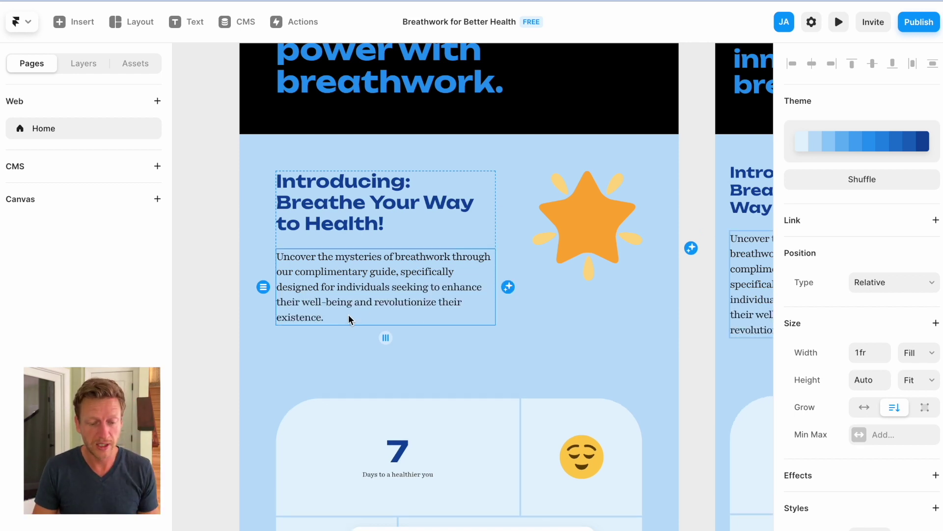
{"action": "left_click_drag", "start_coordinate": [340, 315], "coordinate": [343, 294]}
{"action": "double_click", "coordinate": [344, 294]}
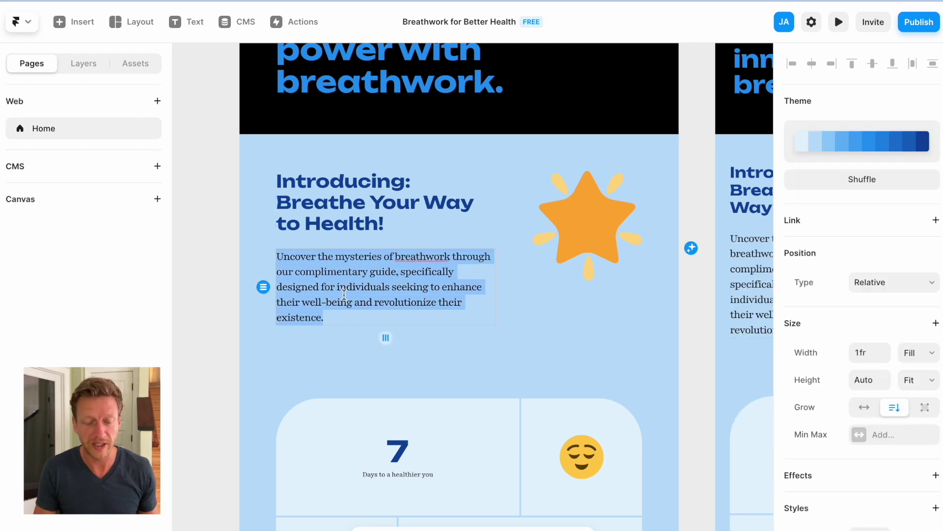
{"action": "scroll", "coordinate": [695, 311], "scroll_direction": "down", "scroll_amount": 5}
{"action": "scroll", "coordinate": [695, 311], "scroll_direction": "right", "scroll_amount": 5}
Pan and zoom the canvas to compare the breathwork page's breakpoints.
{"action": "scroll", "coordinate": [695, 311], "scroll_direction": "up", "scroll_amount": 3}
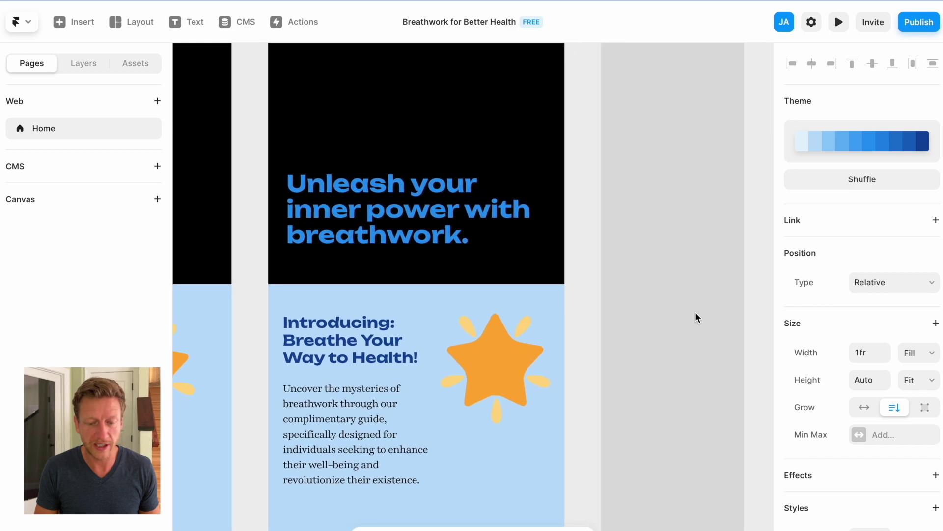
{"action": "scroll", "coordinate": [695, 311], "scroll_direction": "down", "scroll_amount": 3}
{"action": "scroll", "coordinate": [695, 312], "scroll_direction": "right", "scroll_amount": 3}
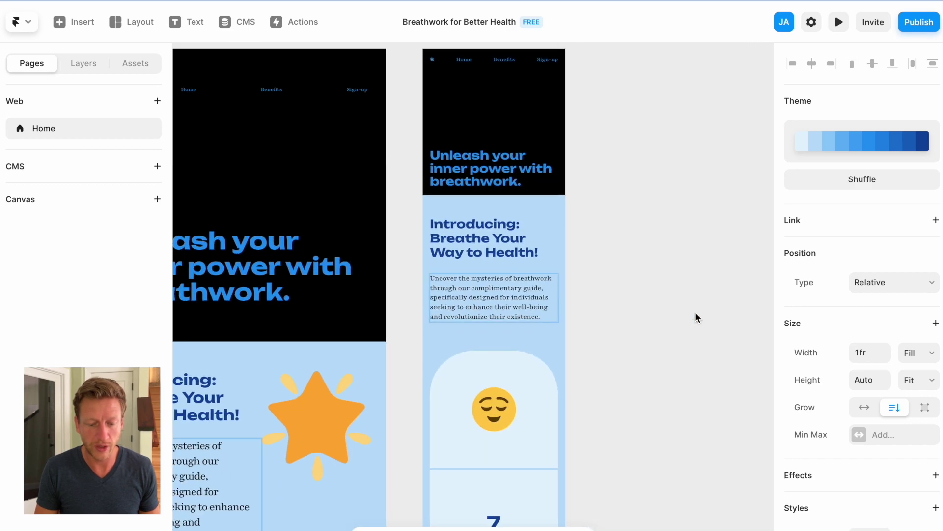
{"action": "scroll", "coordinate": [695, 312], "scroll_direction": "up", "scroll_amount": 3}
{"action": "scroll", "coordinate": [695, 312], "scroll_direction": "left", "scroll_amount": 5}
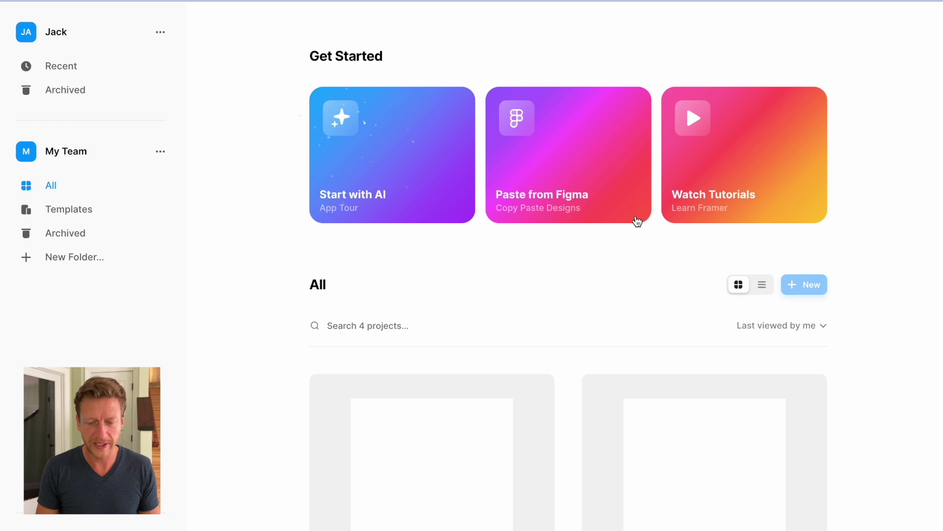
Create a new project and paste the minimal photographer portfolio prompt into Start with AI.
{"action": "left_click", "coordinate": [590, 377]}
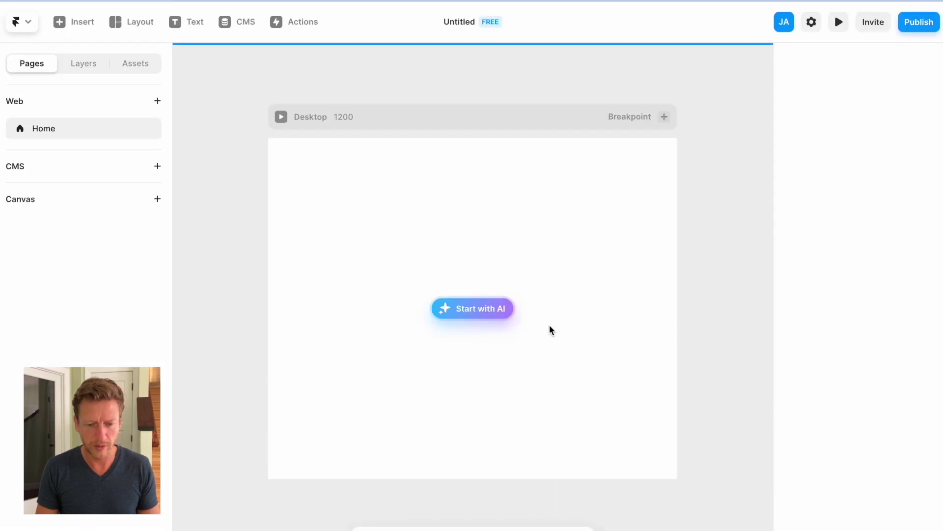
{"action": "left_click", "coordinate": [470, 309]}
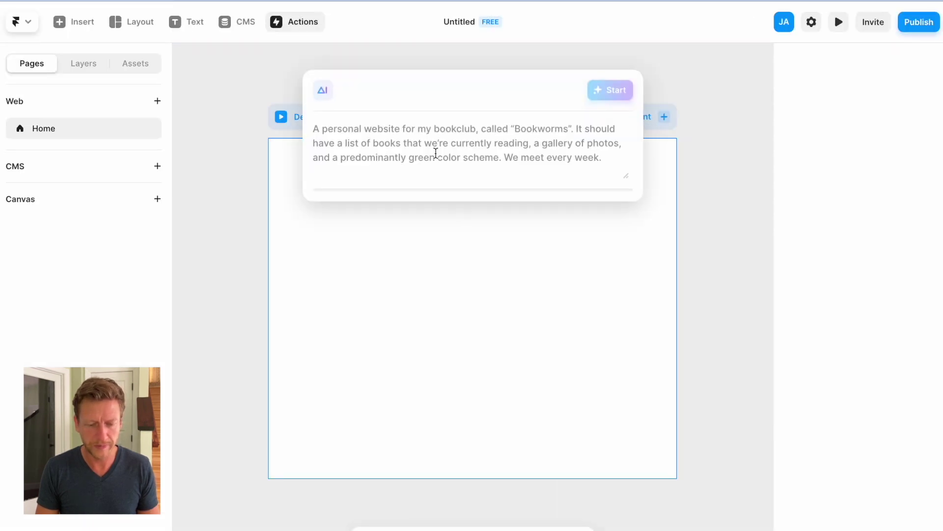
{"action": "type", "text": "Create a portfolio website for a photographer called \"Mr Marvin\" - showcase the pictures with captions. Include sections for an about me section and a how to work with me section. Make it minimal so that the images do the talking. Including images."}
{"action": "key", "text": "Return"}
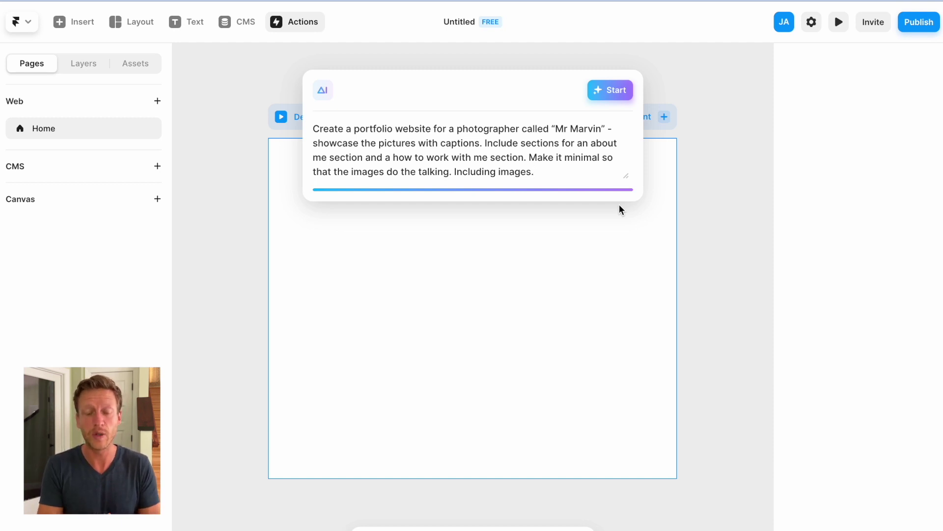
Generate the Minimal Portfolio Showcase page and review its dark hero, green about section and photos.
{"action": "left_click", "coordinate": [609, 91]}
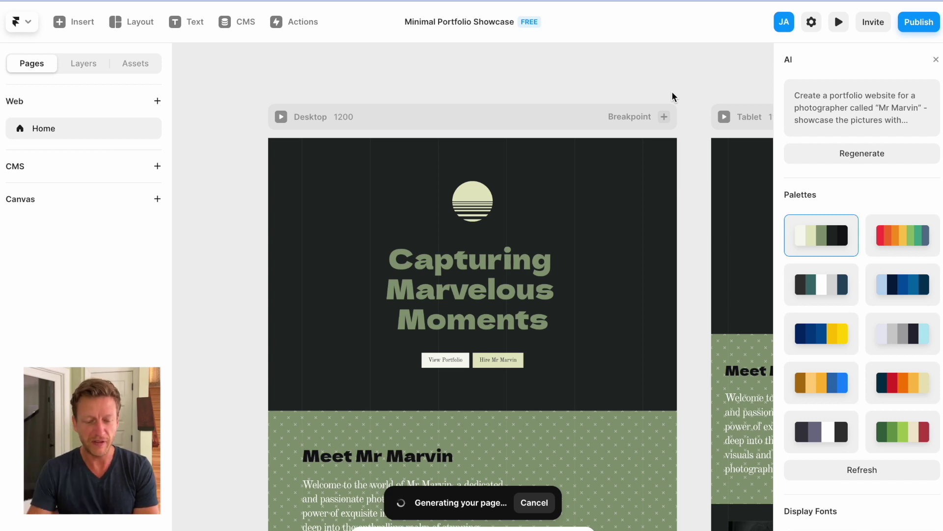
{"action": "scroll", "coordinate": [691, 237], "scroll_direction": "down", "scroll_amount": 3}
{"action": "scroll", "coordinate": [691, 237], "scroll_direction": "down", "scroll_amount": 8}
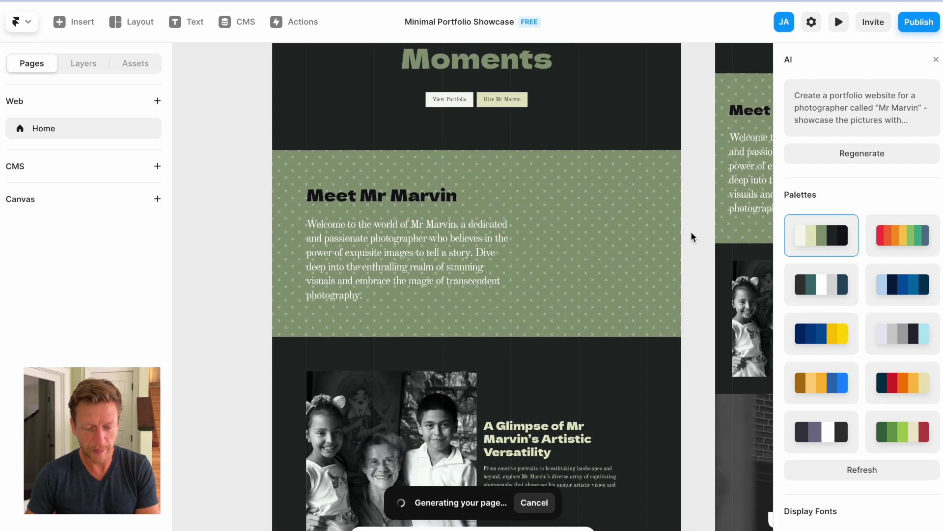
{"action": "scroll", "coordinate": [691, 238], "scroll_direction": "down", "scroll_amount": 2}
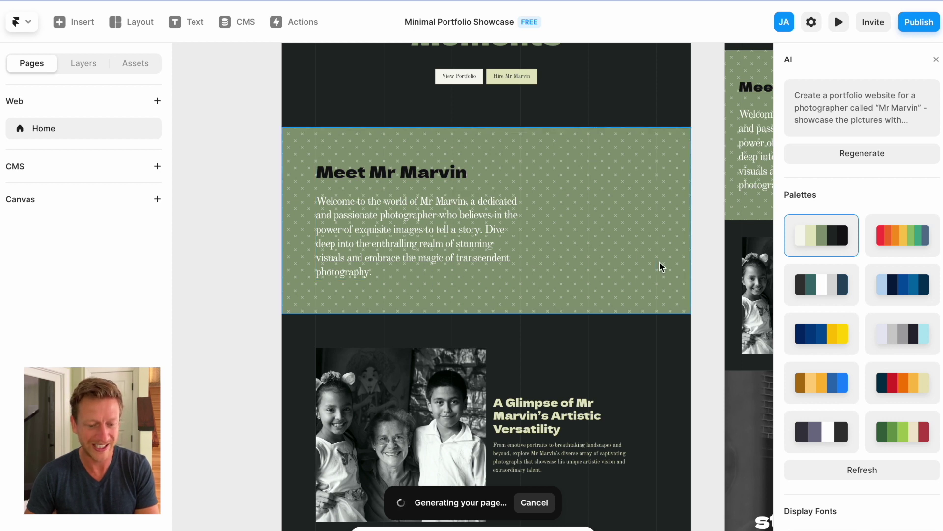
{"action": "scroll", "coordinate": [706, 373], "scroll_direction": "down", "scroll_amount": 1}
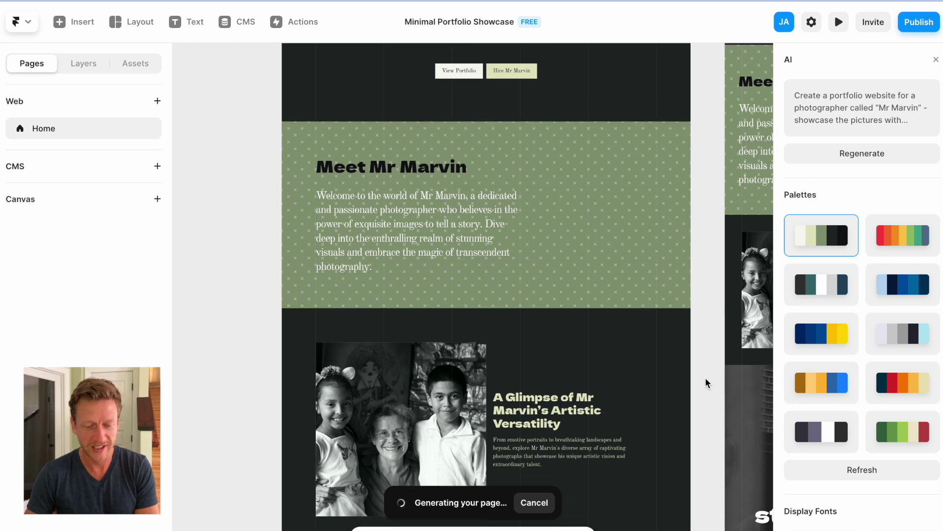
{"action": "scroll", "coordinate": [705, 381], "scroll_direction": "down", "scroll_amount": 3}
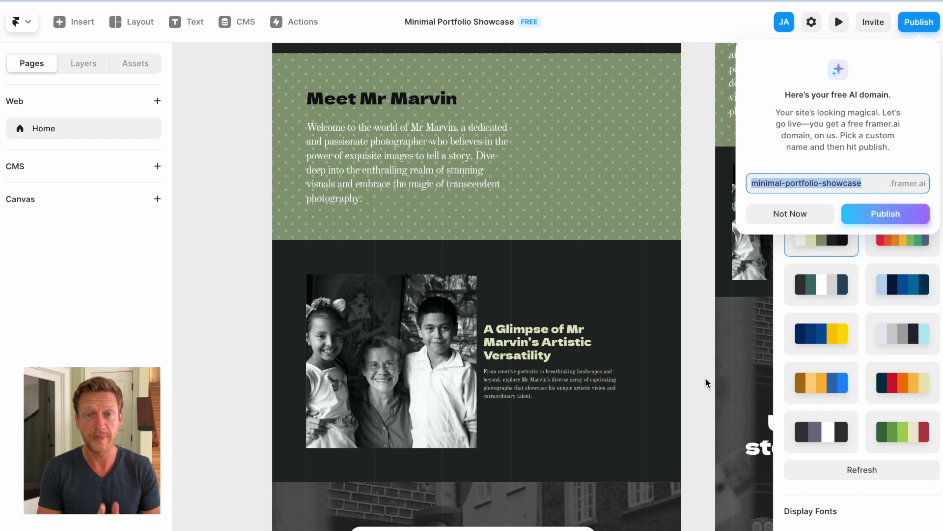
{"action": "scroll", "coordinate": [706, 377], "scroll_direction": "down", "scroll_amount": 5}
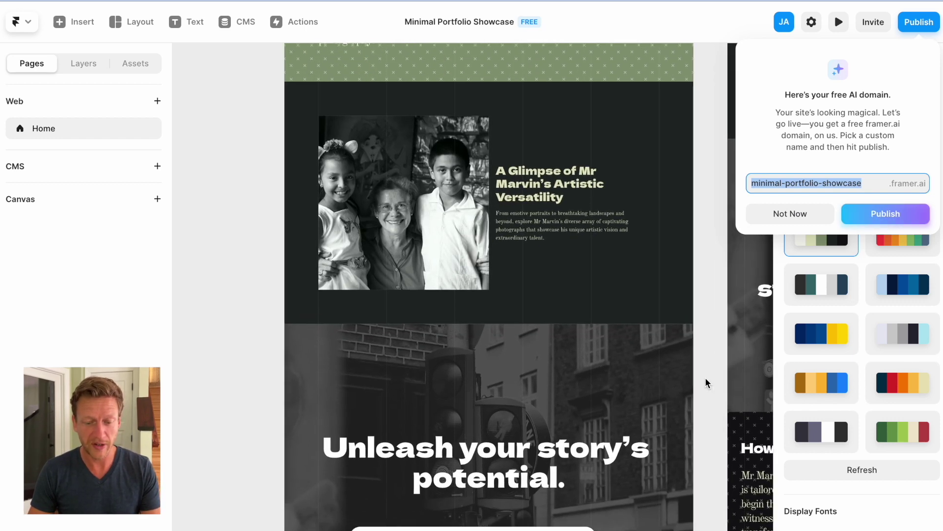
{"action": "scroll", "coordinate": [705, 378], "scroll_direction": "down", "scroll_amount": 5}
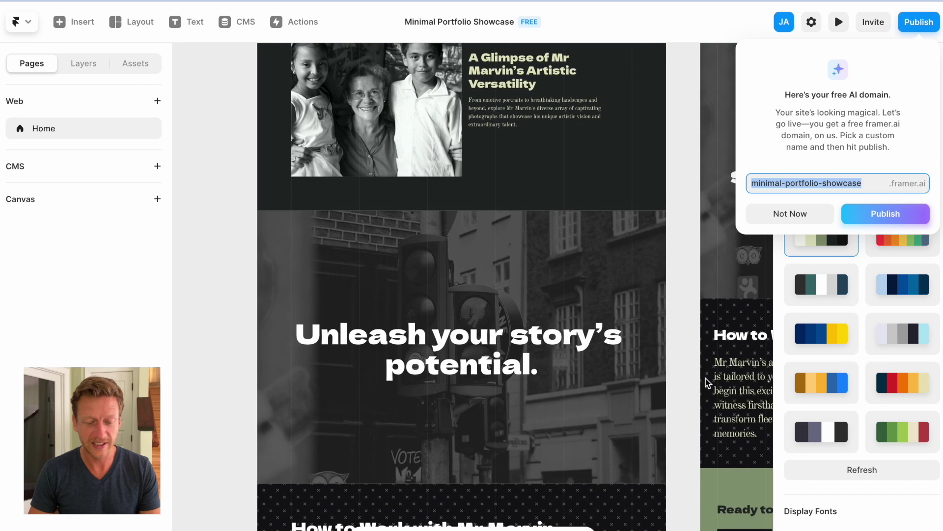
{"action": "scroll", "coordinate": [706, 377], "scroll_direction": "down", "scroll_amount": 6}
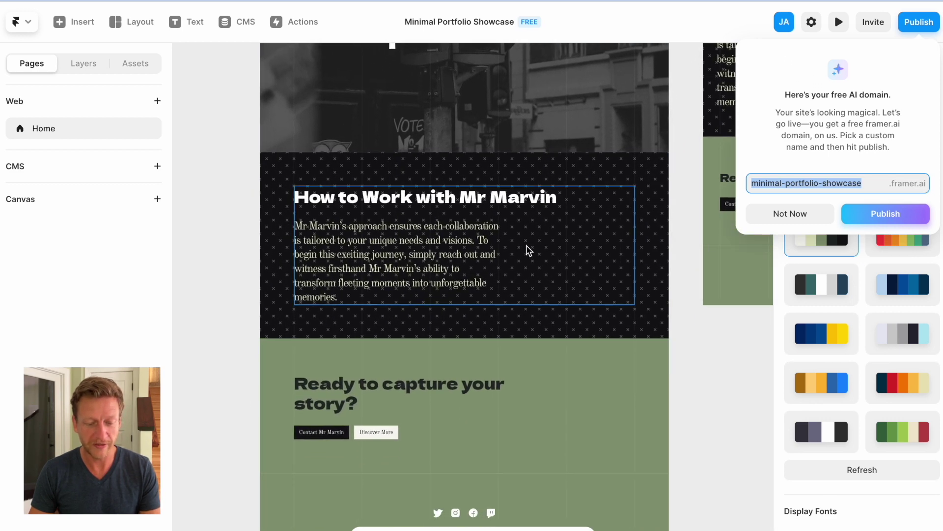
{"action": "scroll", "coordinate": [487, 414], "scroll_direction": "down", "scroll_amount": 2}
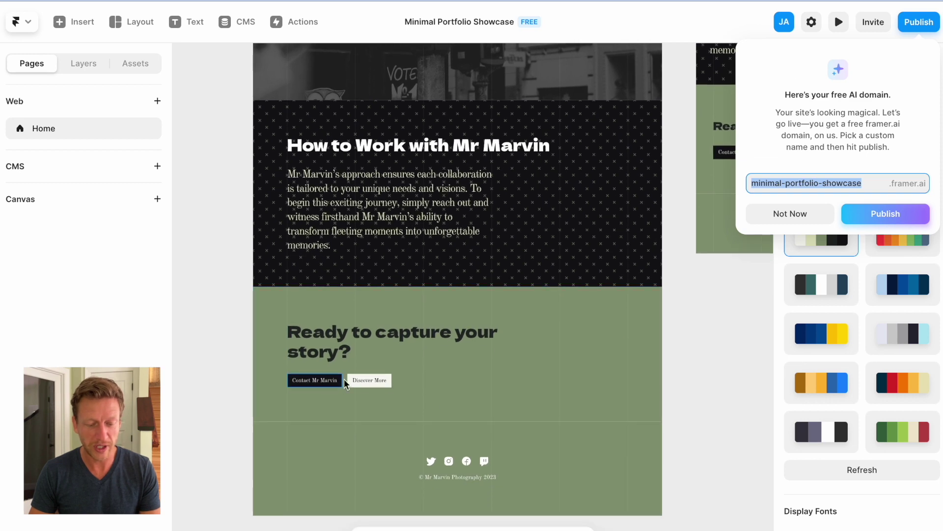
{"action": "scroll", "coordinate": [670, 259], "scroll_direction": "up", "scroll_amount": 3}
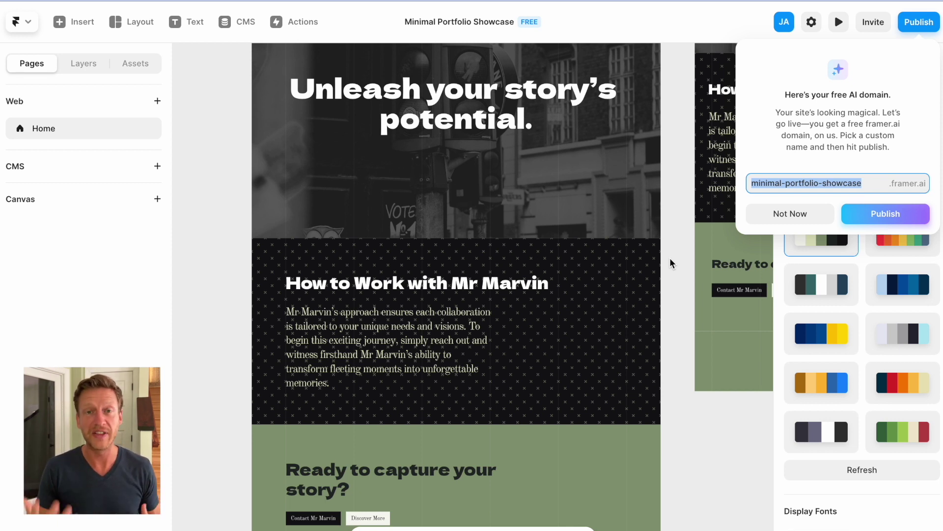
{"action": "scroll", "coordinate": [673, 231], "scroll_direction": "up", "scroll_amount": 1}
{"action": "scroll", "coordinate": [674, 225], "scroll_direction": "up", "scroll_amount": 10}
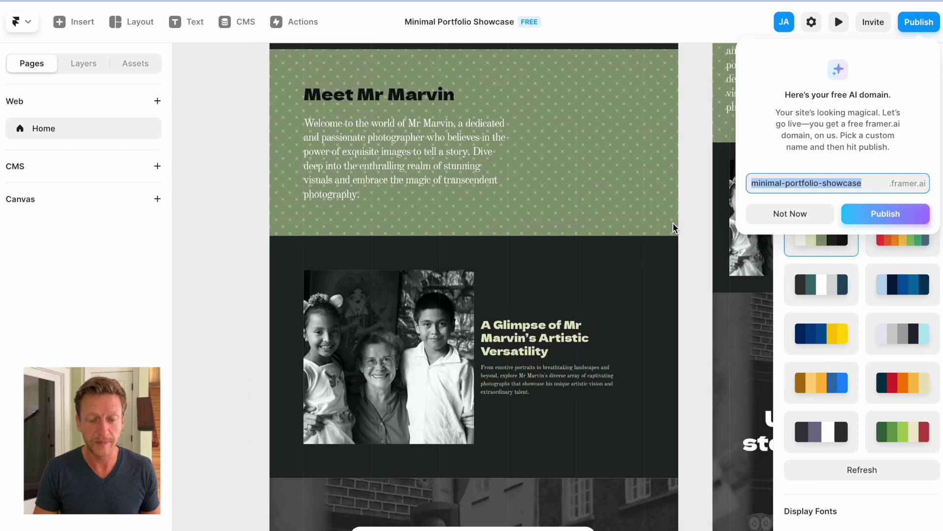
{"action": "scroll", "coordinate": [673, 222], "scroll_direction": "up", "scroll_amount": 2}
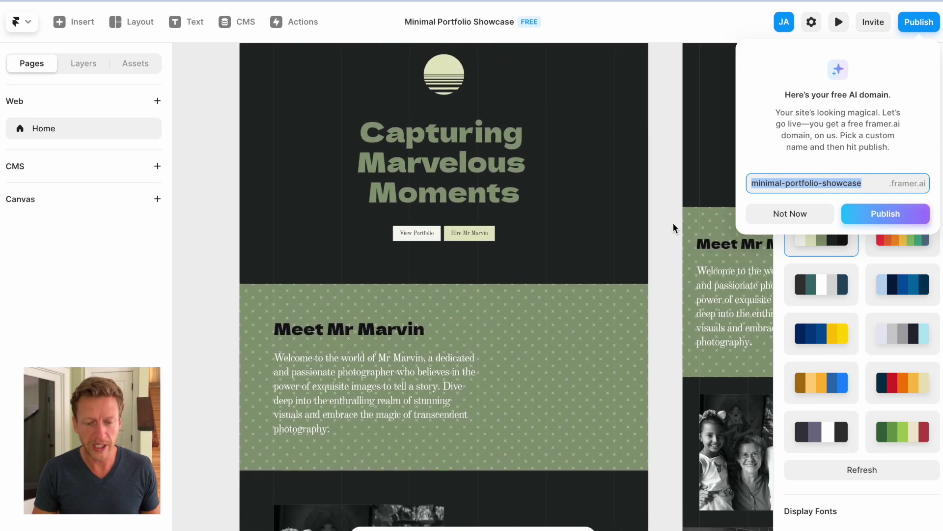
{"action": "scroll", "coordinate": [673, 222], "scroll_direction": "down", "scroll_amount": 1}
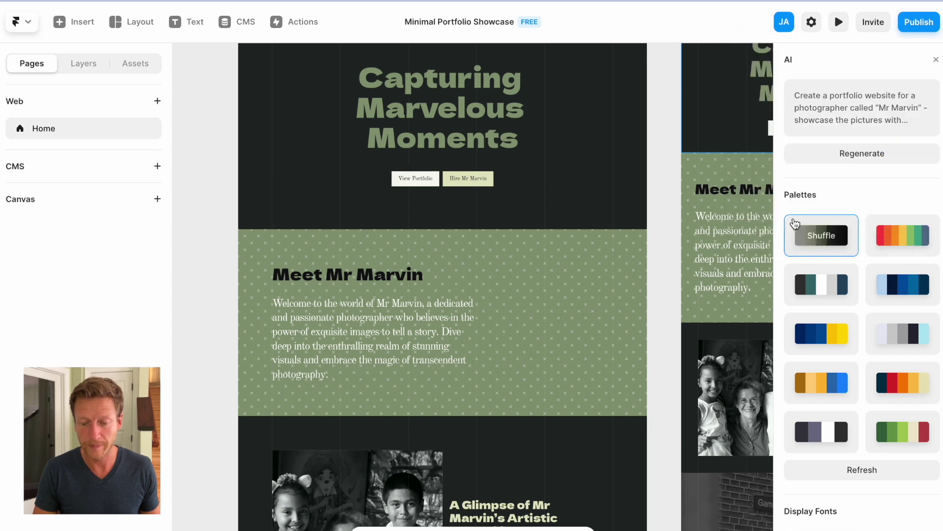
Dismiss the free domain offer and generate the Atlanta tea company site from the AI prompt.
{"action": "left_click", "coordinate": [791, 220]}
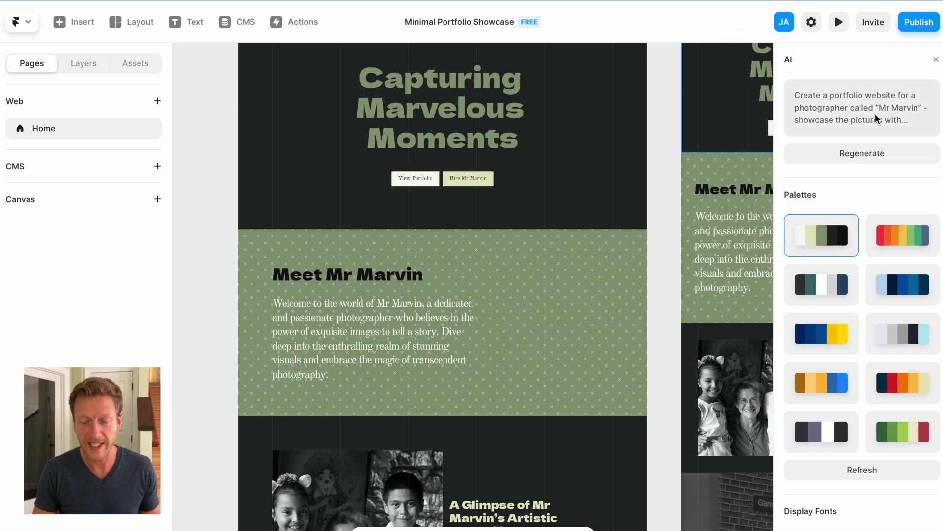
{"action": "left_click", "coordinate": [877, 120]}
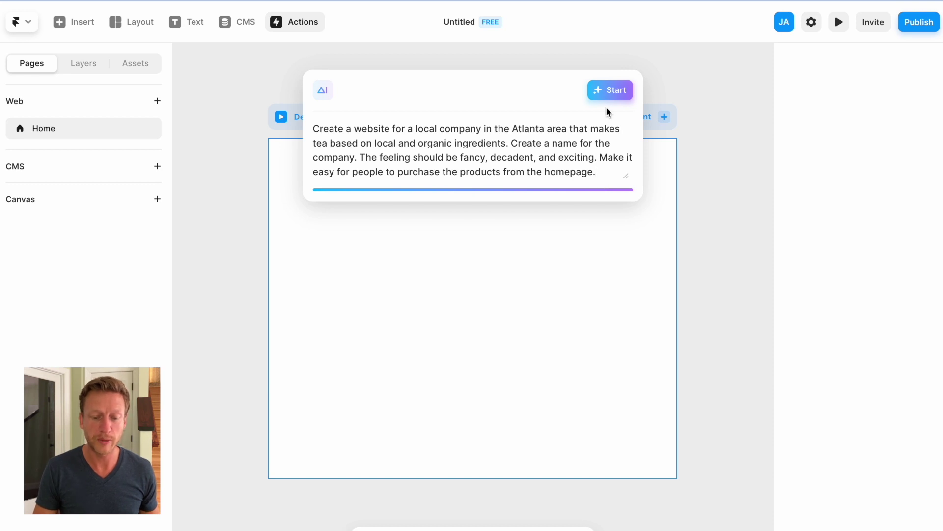
{"action": "left_click", "coordinate": [613, 93]}
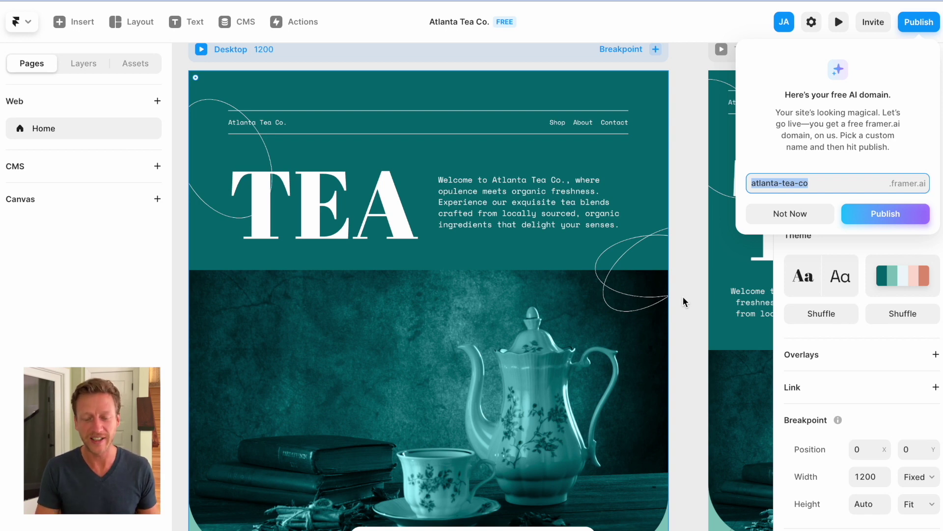
Review the Atlanta Tea Co. page's tea blends, Order Today, testimonials, Teaquiries FAQ and footer.
{"action": "scroll", "coordinate": [682, 296], "scroll_direction": "down", "scroll_amount": 10}
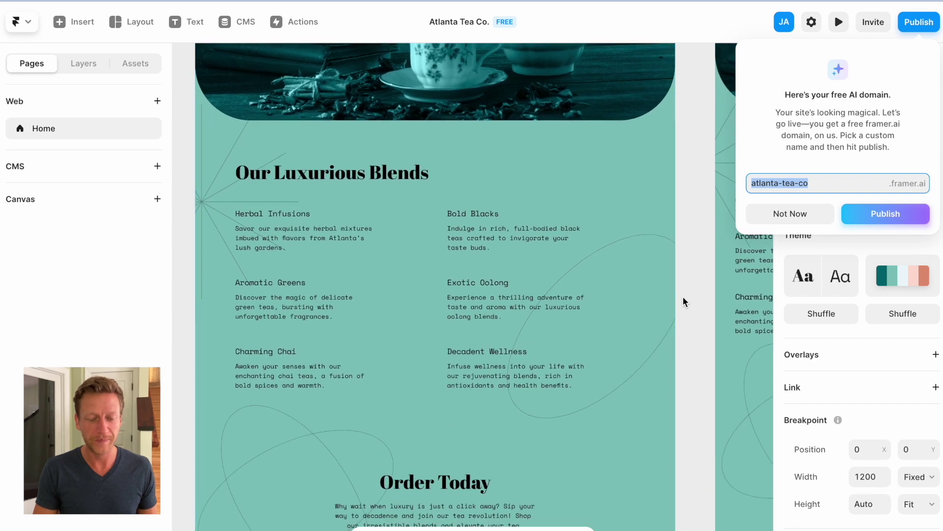
{"action": "scroll", "coordinate": [682, 295], "scroll_direction": "down", "scroll_amount": 2}
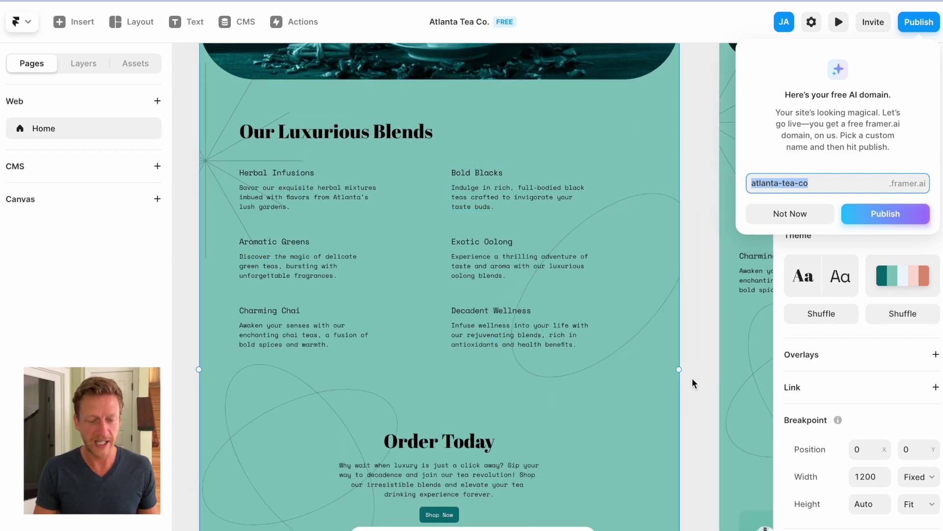
{"action": "scroll", "coordinate": [692, 379], "scroll_direction": "down", "scroll_amount": 4}
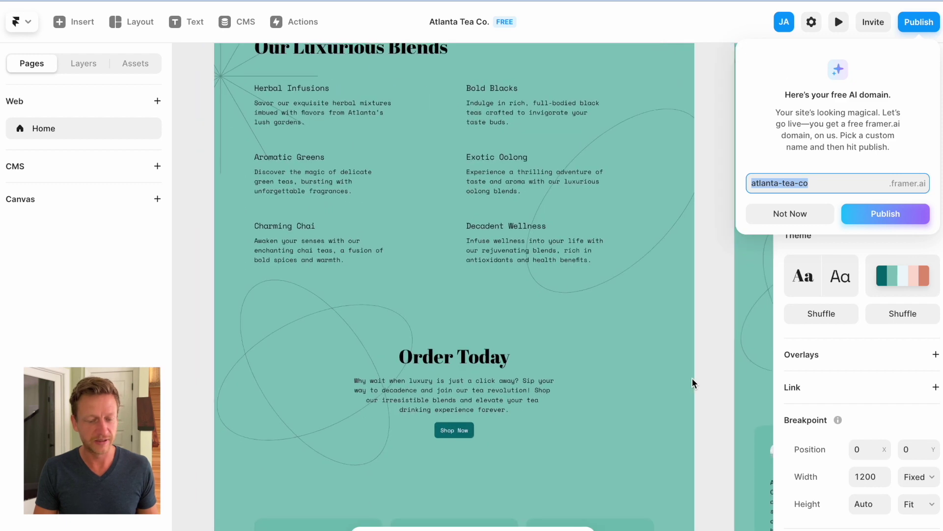
{"action": "scroll", "coordinate": [693, 382], "scroll_direction": "up", "scroll_amount": 1}
{"action": "scroll", "coordinate": [693, 382], "scroll_direction": "down", "scroll_amount": 7}
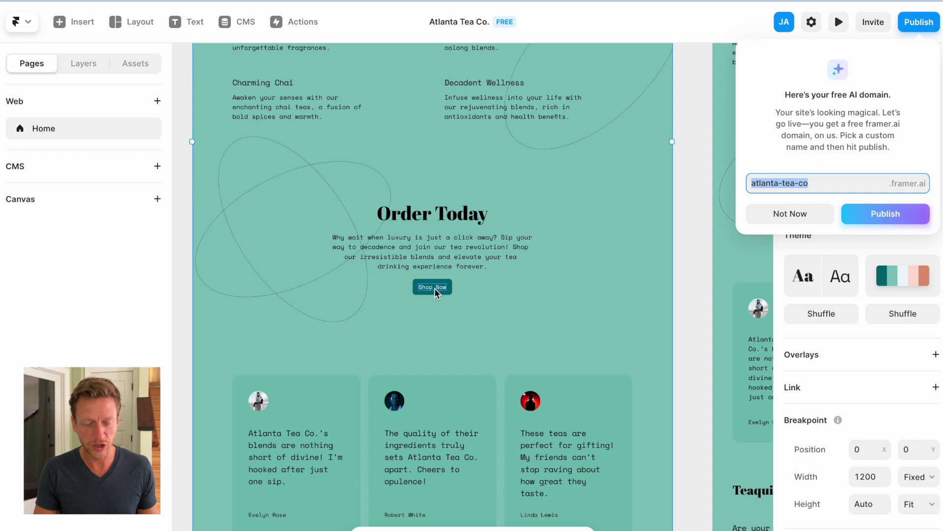
{"action": "scroll", "coordinate": [691, 329], "scroll_direction": "down", "scroll_amount": 3}
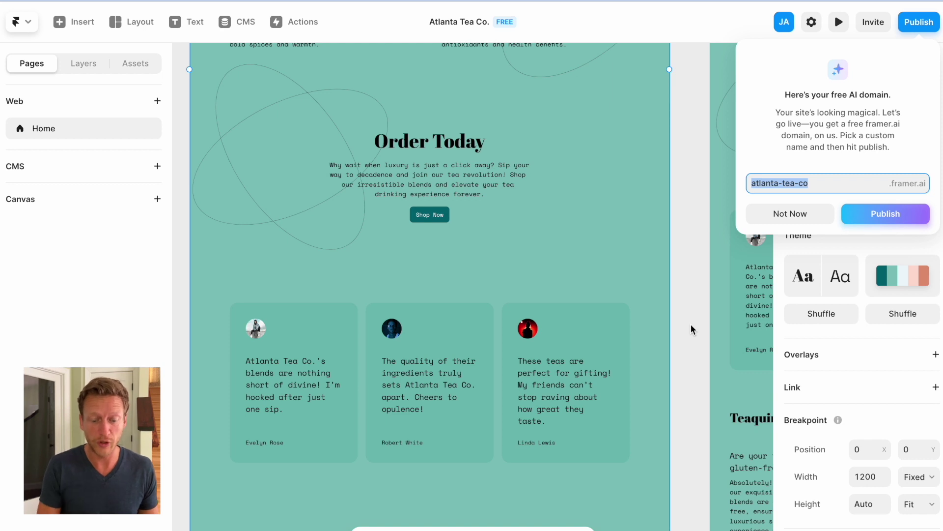
{"action": "scroll", "coordinate": [691, 325], "scroll_direction": "down", "scroll_amount": 5}
{"action": "scroll", "coordinate": [691, 324], "scroll_direction": "down", "scroll_amount": 1}
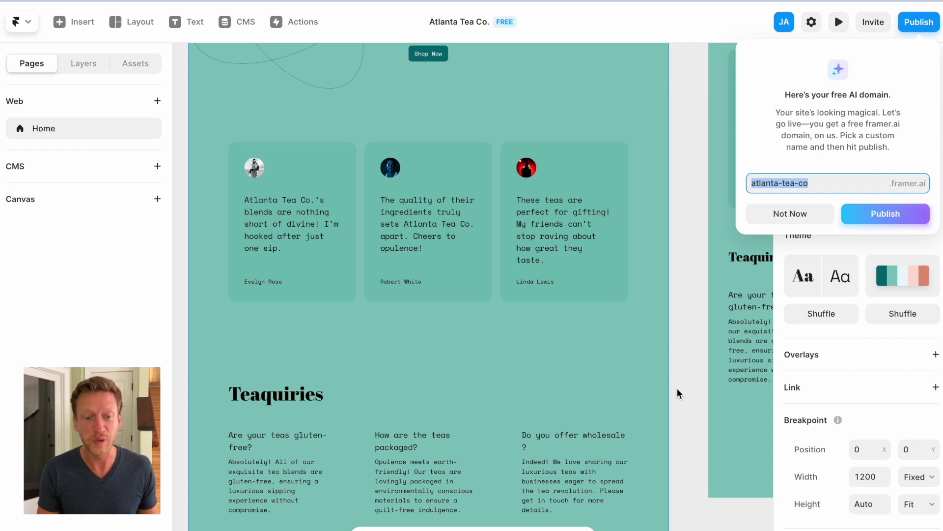
{"action": "scroll", "coordinate": [677, 387], "scroll_direction": "down", "scroll_amount": 5}
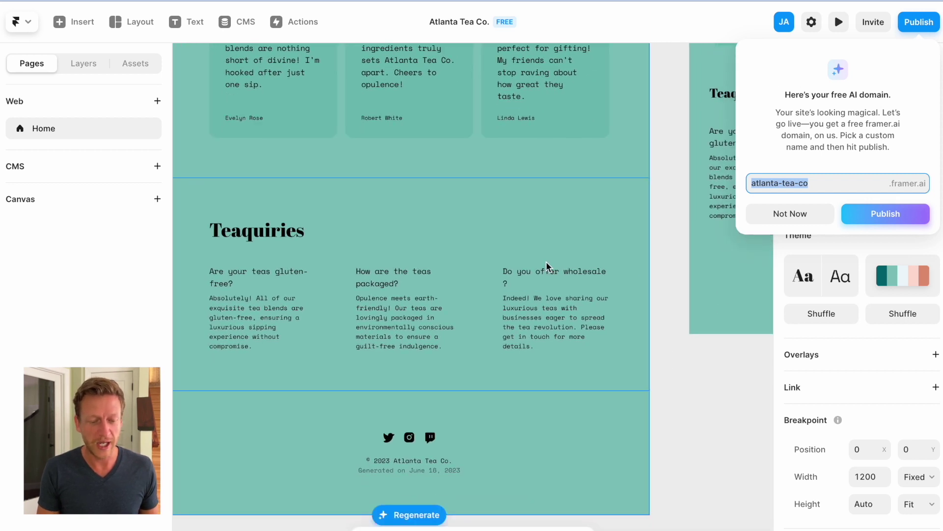
Return to the top of the Atlanta Tea Co. page, then bring up Framer's integrations page.
{"action": "scroll", "coordinate": [547, 262], "scroll_direction": "left", "scroll_amount": 1}
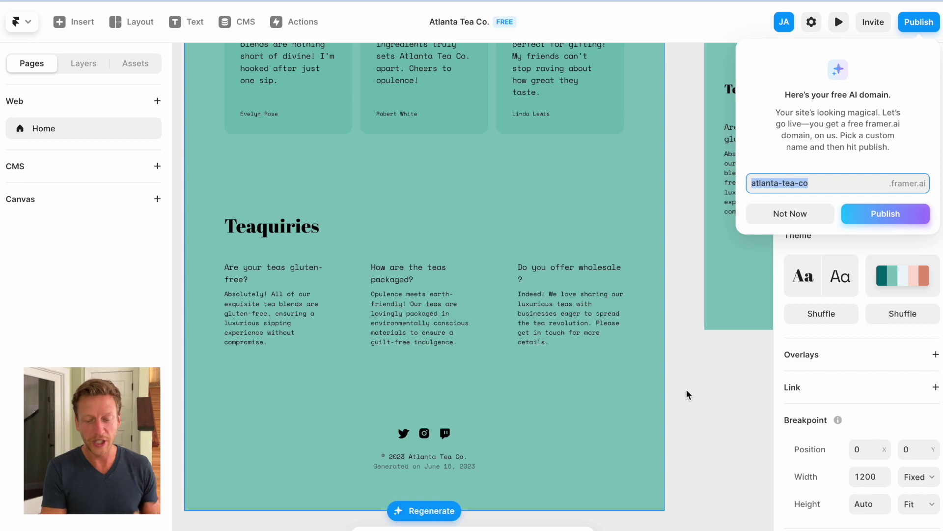
{"action": "scroll", "coordinate": [687, 395], "scroll_direction": "up", "scroll_amount": 7}
{"action": "scroll", "coordinate": [687, 395], "scroll_direction": "up", "scroll_amount": 12}
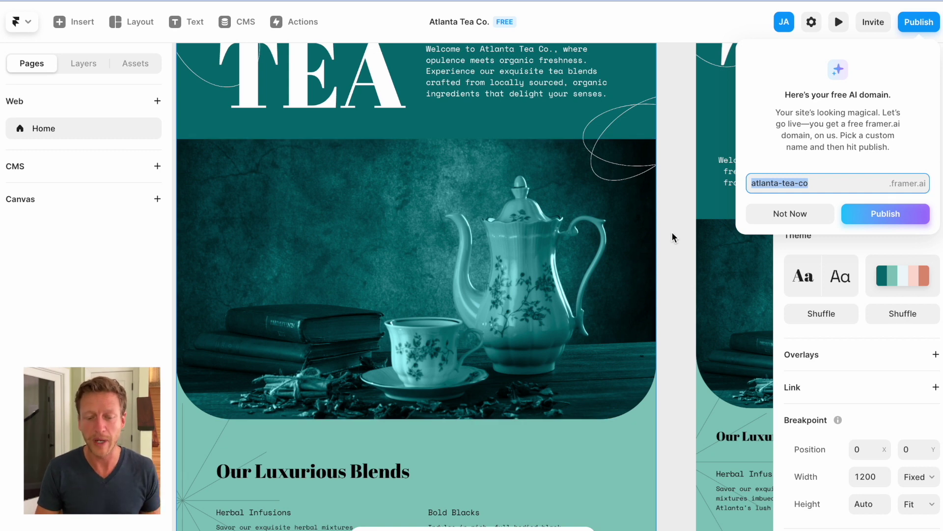
{"action": "scroll", "coordinate": [671, 231], "scroll_direction": "up", "scroll_amount": 2}
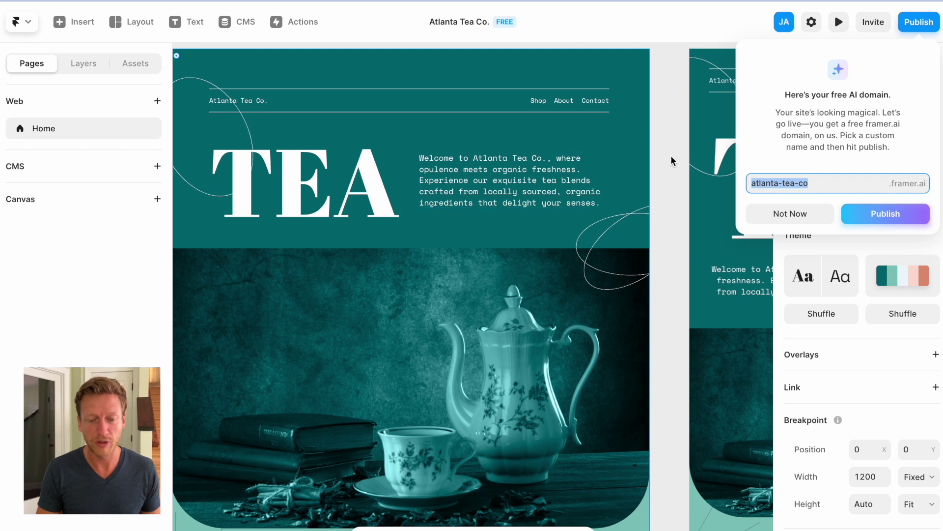
{"action": "scroll", "coordinate": [671, 155], "scroll_direction": "up", "scroll_amount": 1}
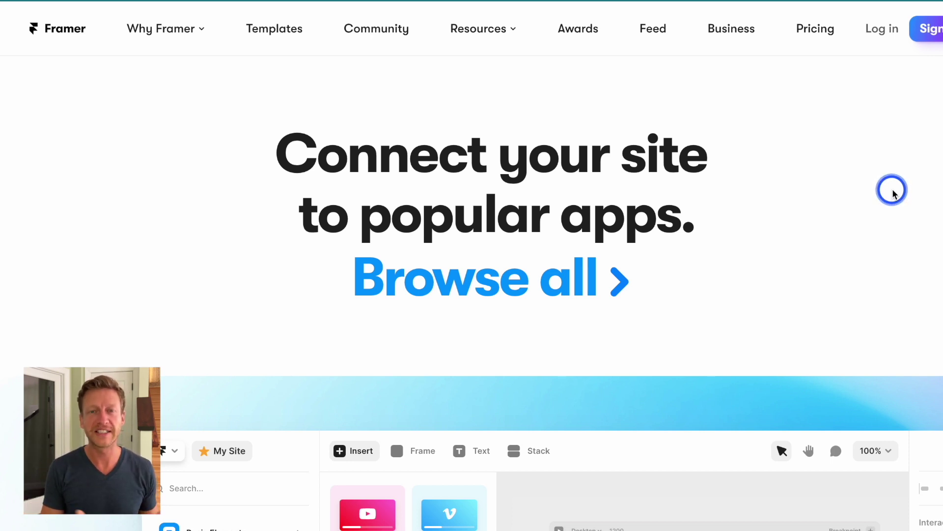
Review the Drag, Drop and Customize integration cards, then view the Mini $5, Basic $15 and Pro $25 site plans.
{"action": "scroll", "coordinate": [893, 193], "scroll_direction": "down", "scroll_amount": 5}
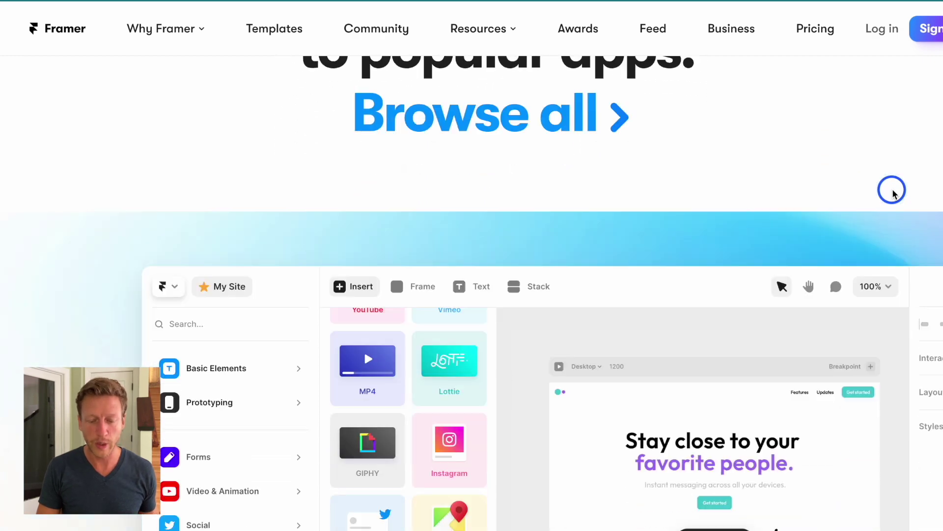
{"action": "scroll", "coordinate": [893, 193], "scroll_direction": "down", "scroll_amount": 20}
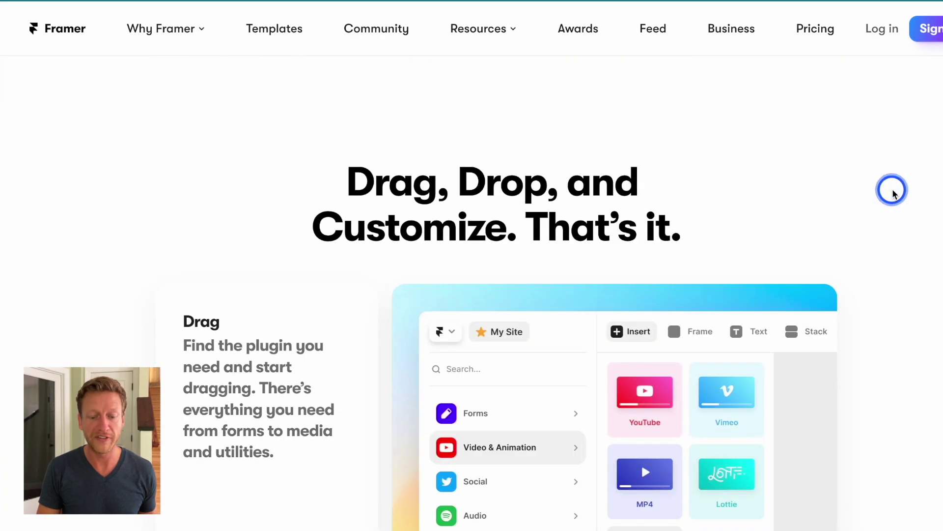
{"action": "scroll", "coordinate": [893, 193], "scroll_direction": "up", "scroll_amount": 3}
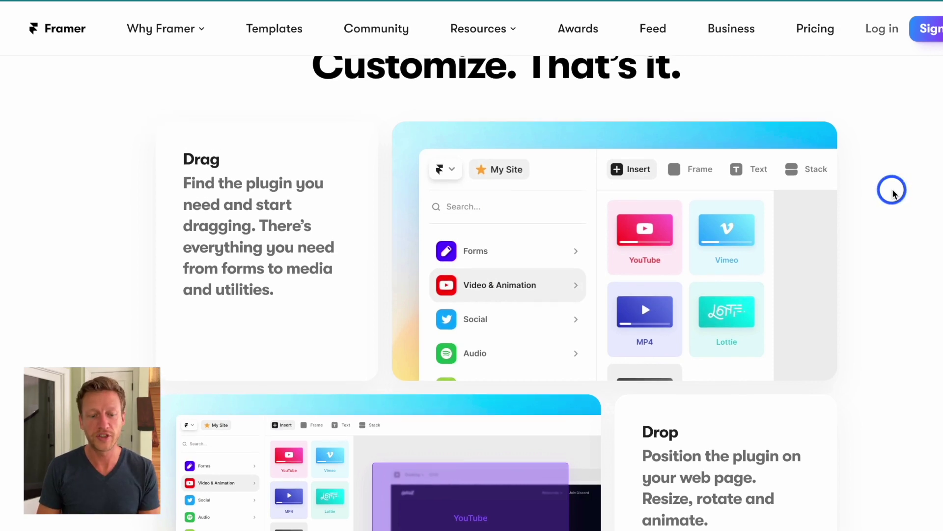
{"action": "scroll", "coordinate": [893, 194], "scroll_direction": "down", "scroll_amount": 9}
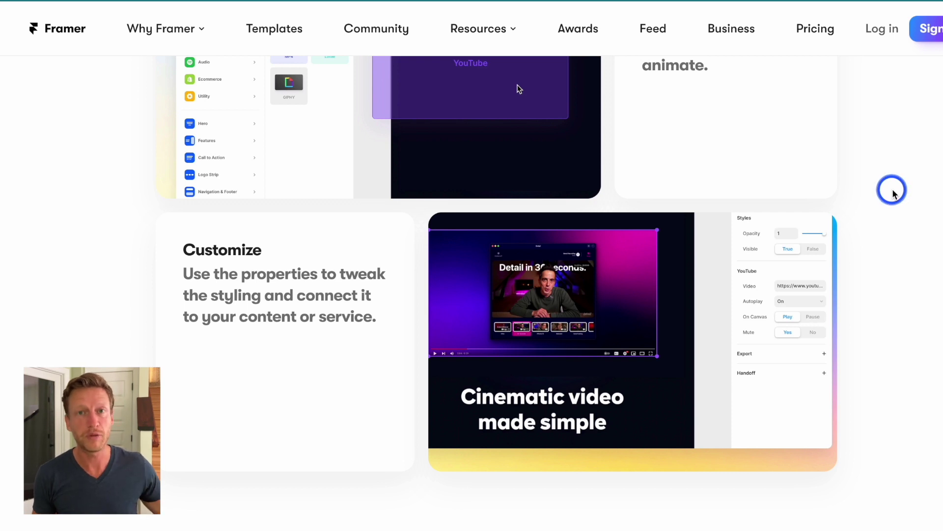
{"action": "scroll", "coordinate": [893, 193], "scroll_direction": "down", "scroll_amount": 2}
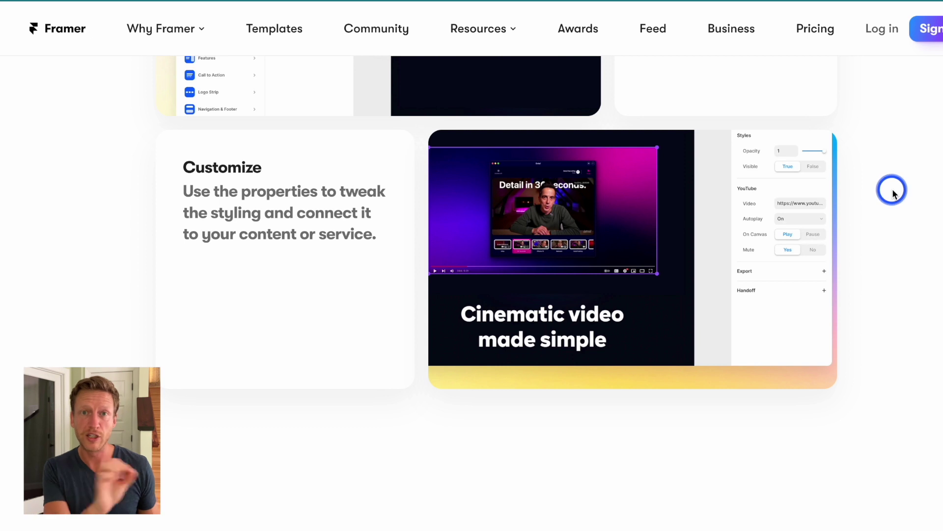
{"action": "scroll", "coordinate": [893, 194], "scroll_direction": "down", "scroll_amount": 8}
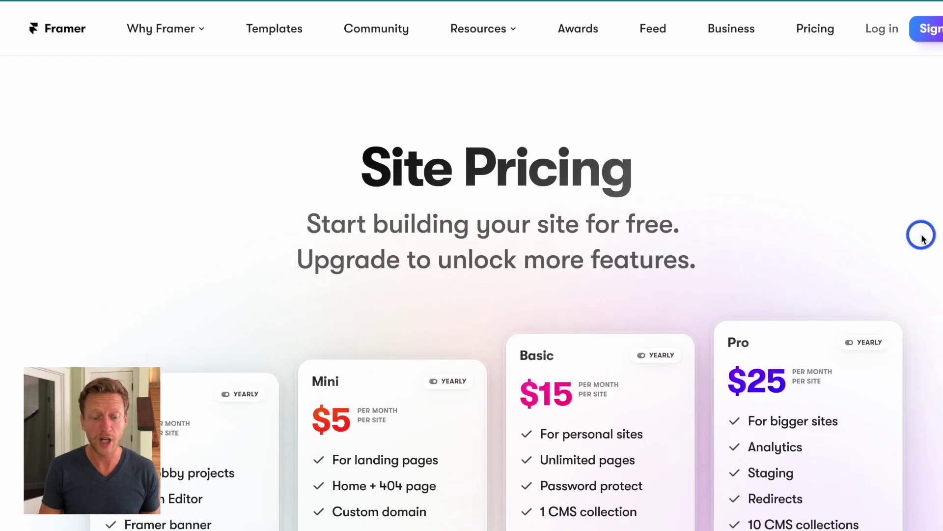
{"action": "scroll", "coordinate": [922, 238], "scroll_direction": "down", "scroll_amount": 2}
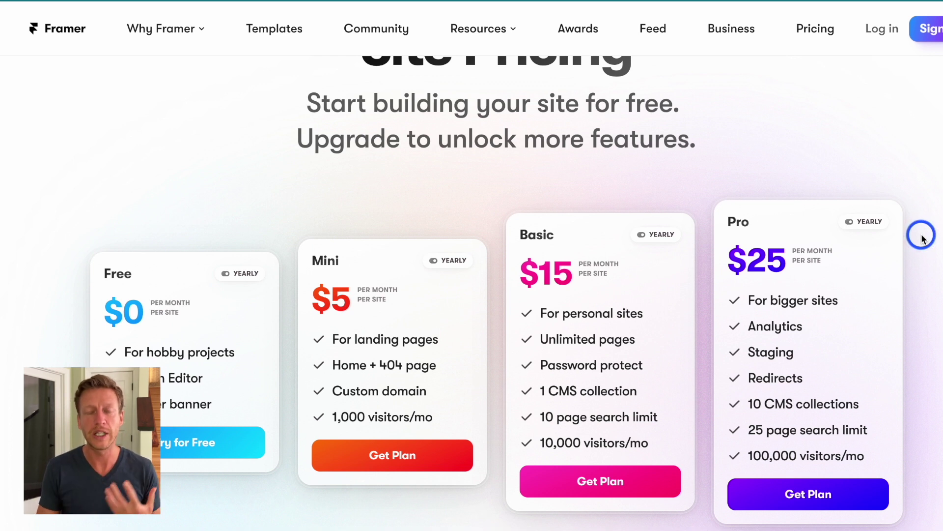
{"action": "scroll", "coordinate": [922, 238], "scroll_direction": "down", "scroll_amount": 15}
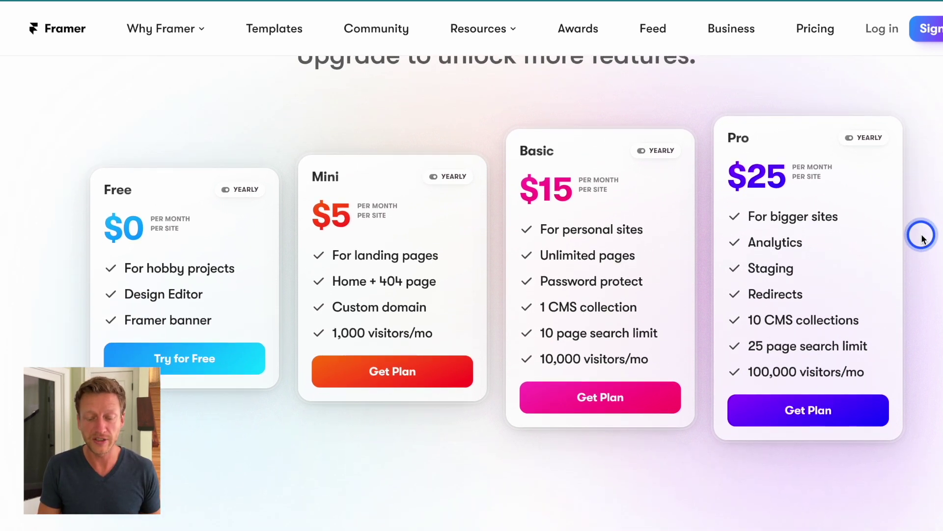
{"action": "scroll", "coordinate": [922, 238], "scroll_direction": "down", "scroll_amount": 5}
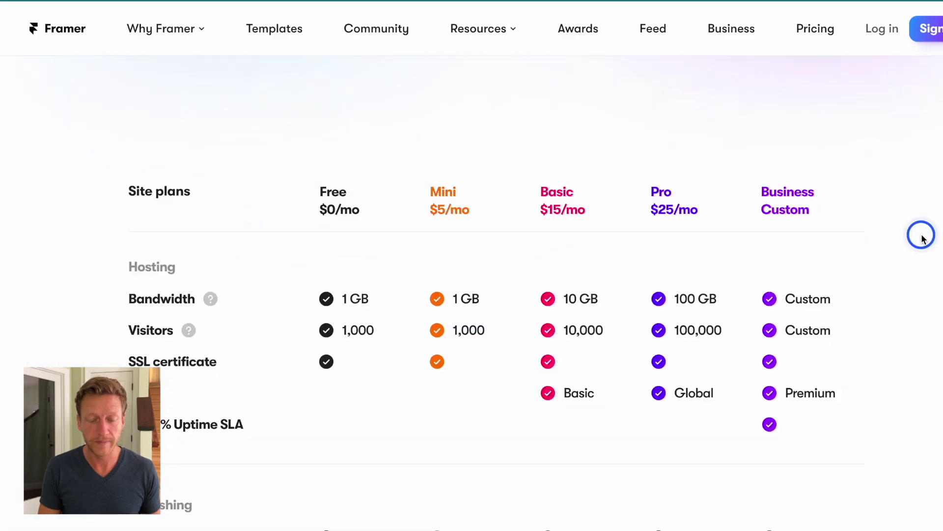